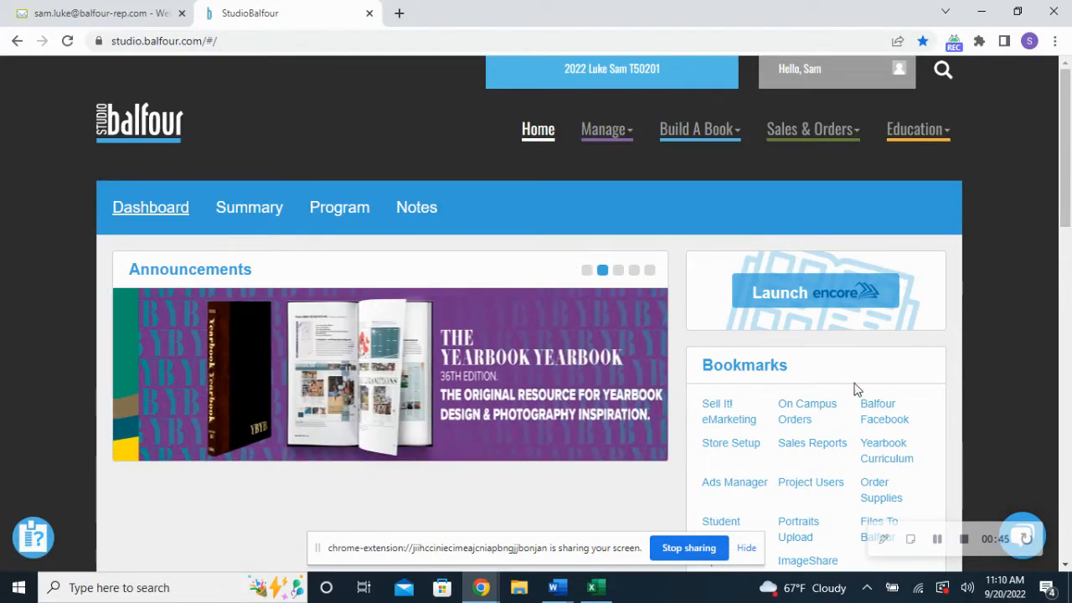
Launch encore and look over the recommended setup tasks on the Settings Setup page.
left_click(800, 290)
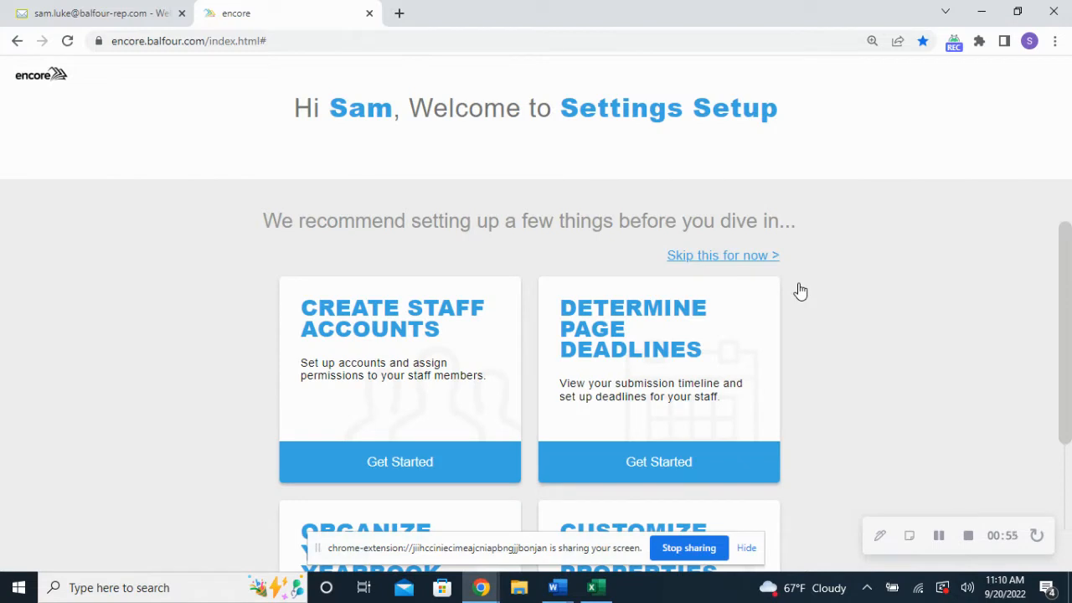
scroll(799, 290, "down", 1)
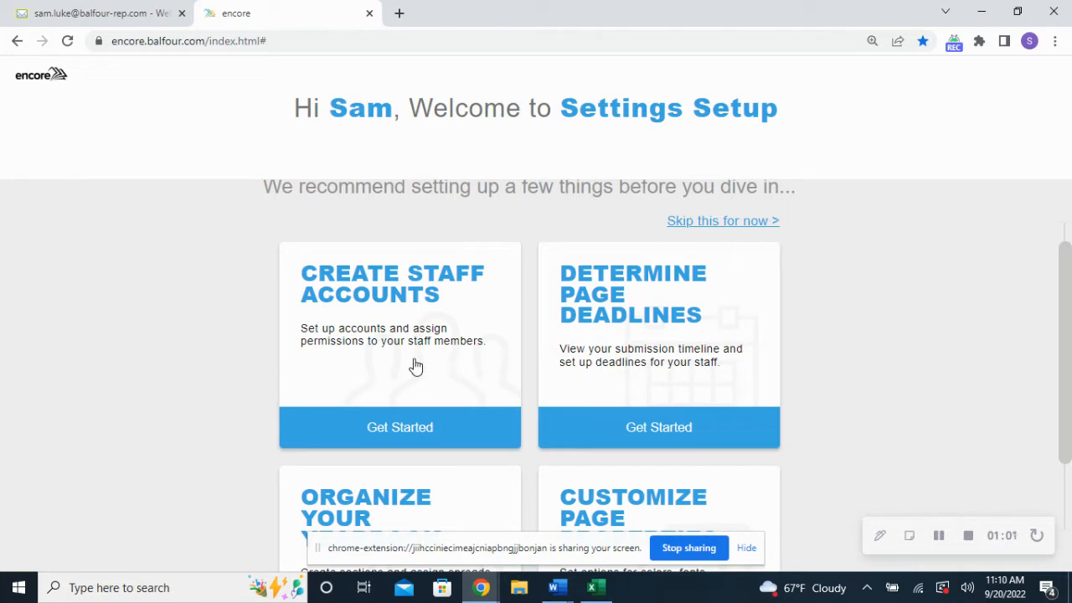
scroll(413, 363, "down", 2)
scroll(414, 363, "up", 2)
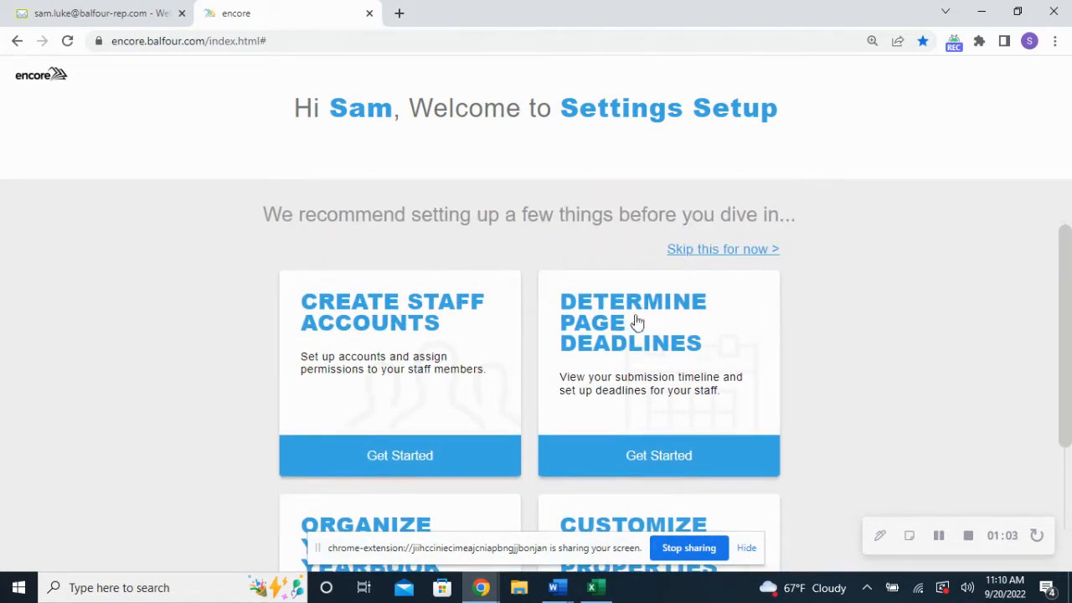
scroll(384, 372, "down", 1)
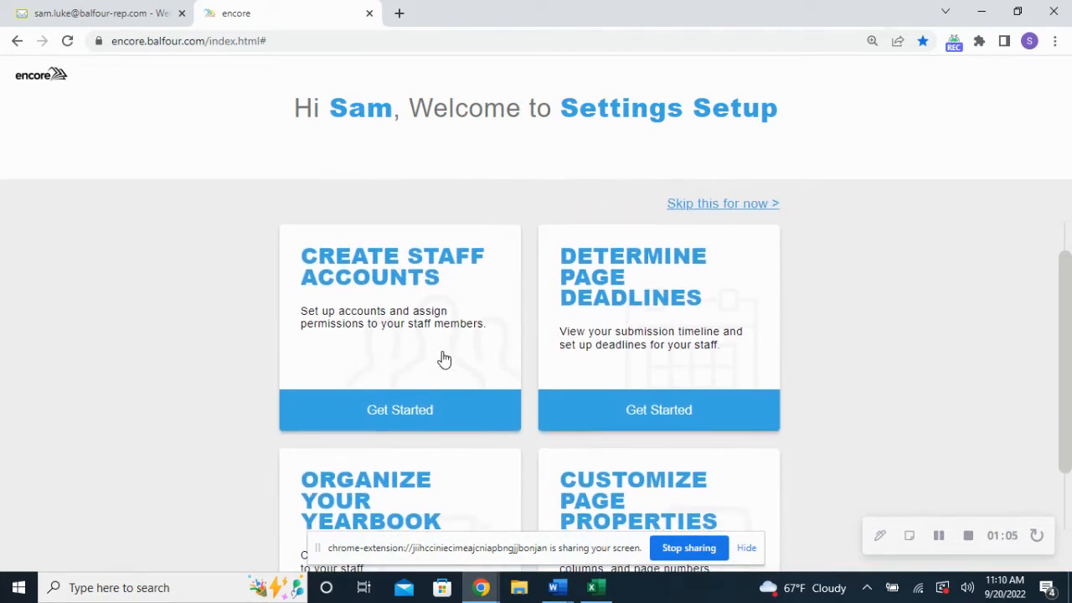
scroll(444, 359, "down", 1)
scroll(453, 348, "down", 1)
scroll(567, 282, "up", 2)
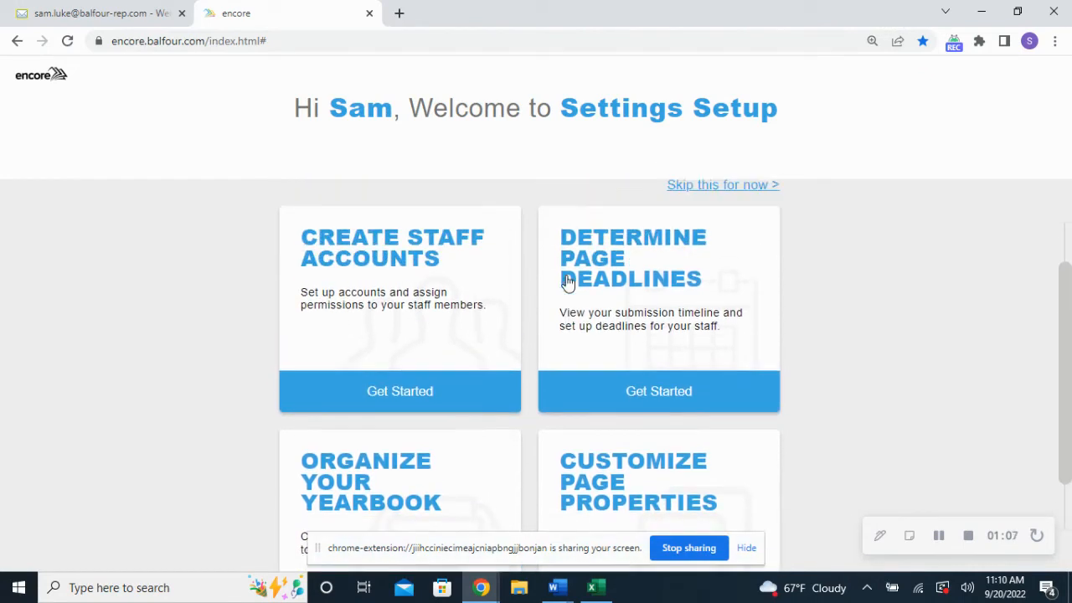
Open Create Staff Accounts and review the permission levels from Advisers and Editors in Chief through Editors to Designers.
left_click(409, 329)
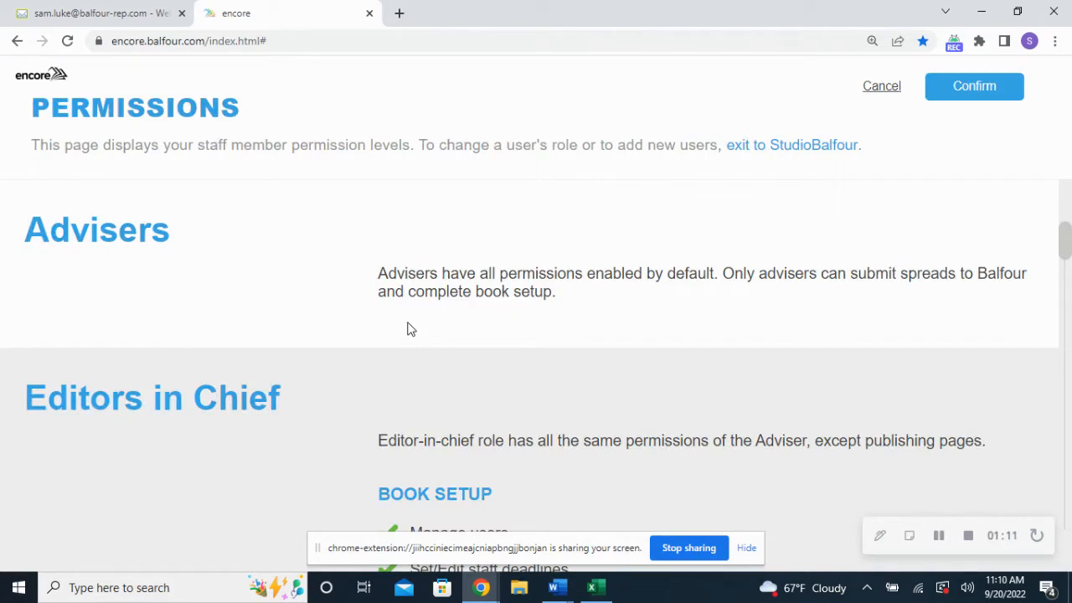
scroll(496, 383, "down", 3)
scroll(500, 383, "down", 1)
scroll(500, 383, "up", 1)
scroll(495, 366, "down", 5)
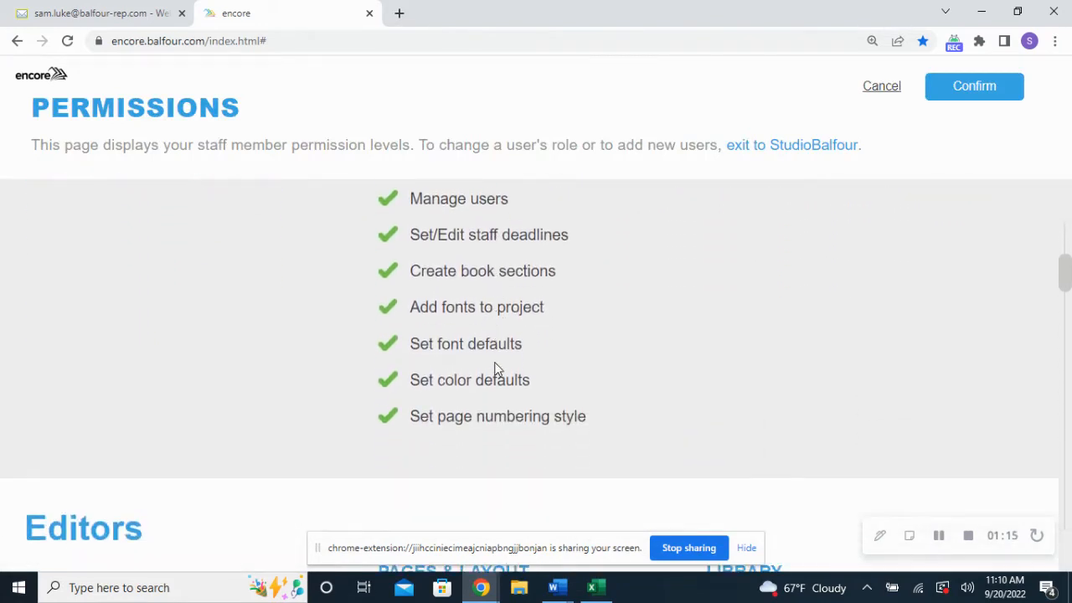
scroll(495, 369, "down", 1)
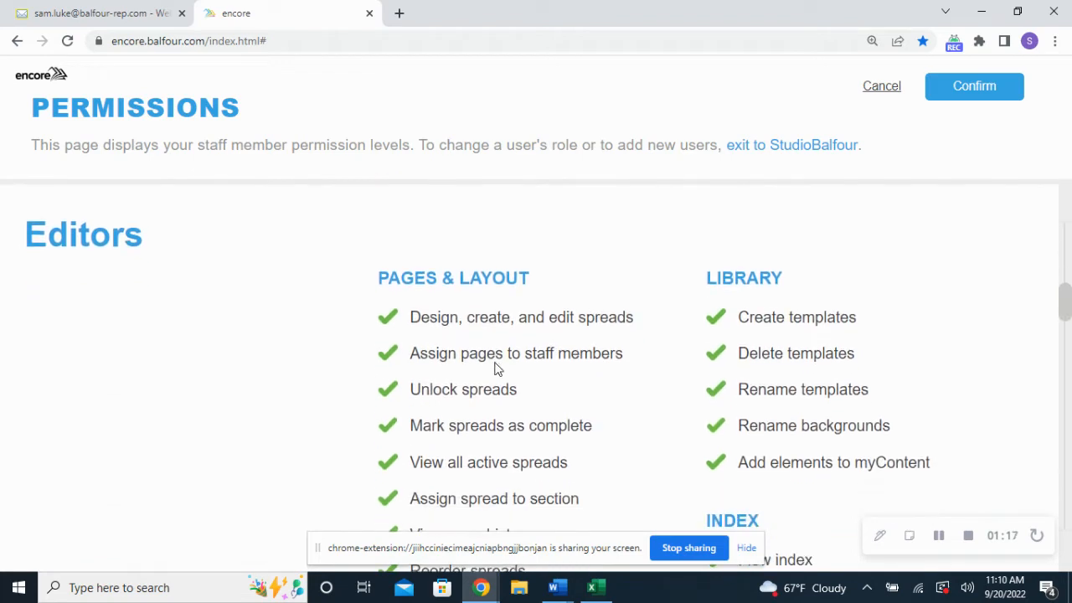
scroll(495, 369, "down", 5)
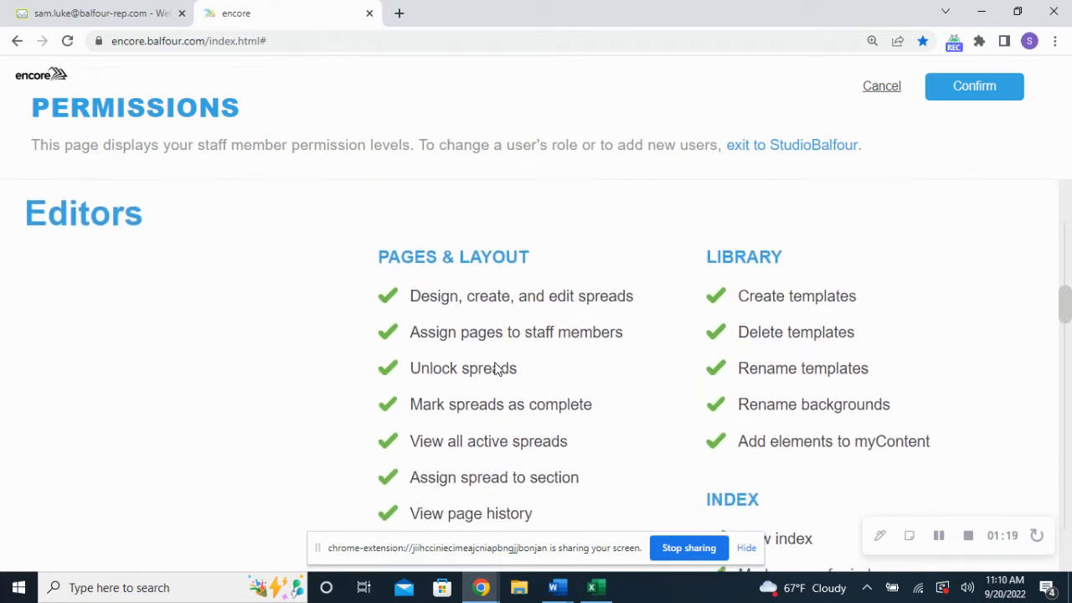
scroll(495, 369, "up", 5)
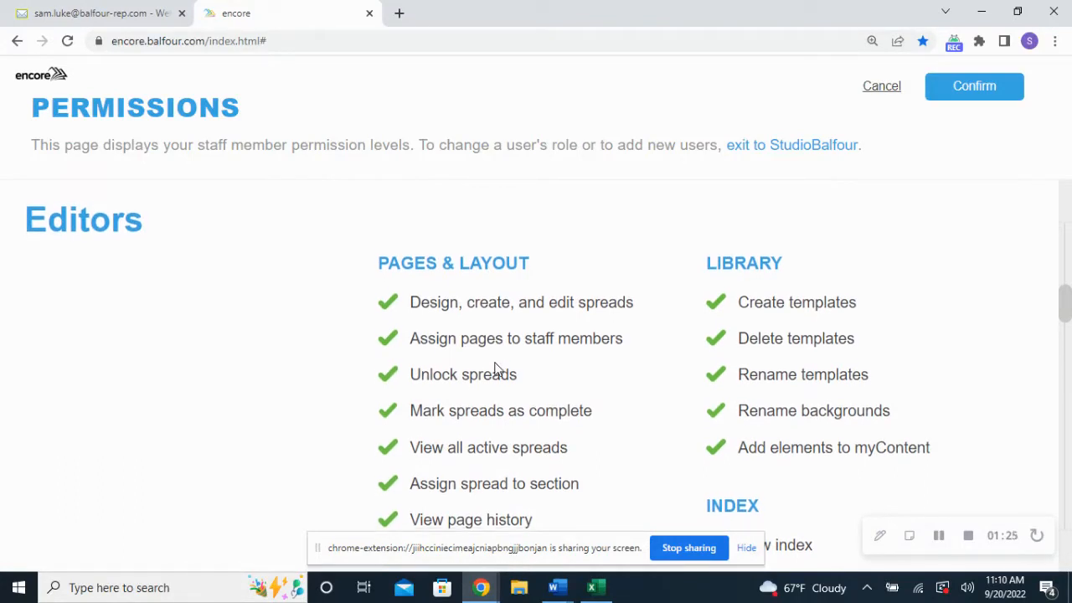
scroll(495, 370, "down", 1)
scroll(495, 369, "down", 6)
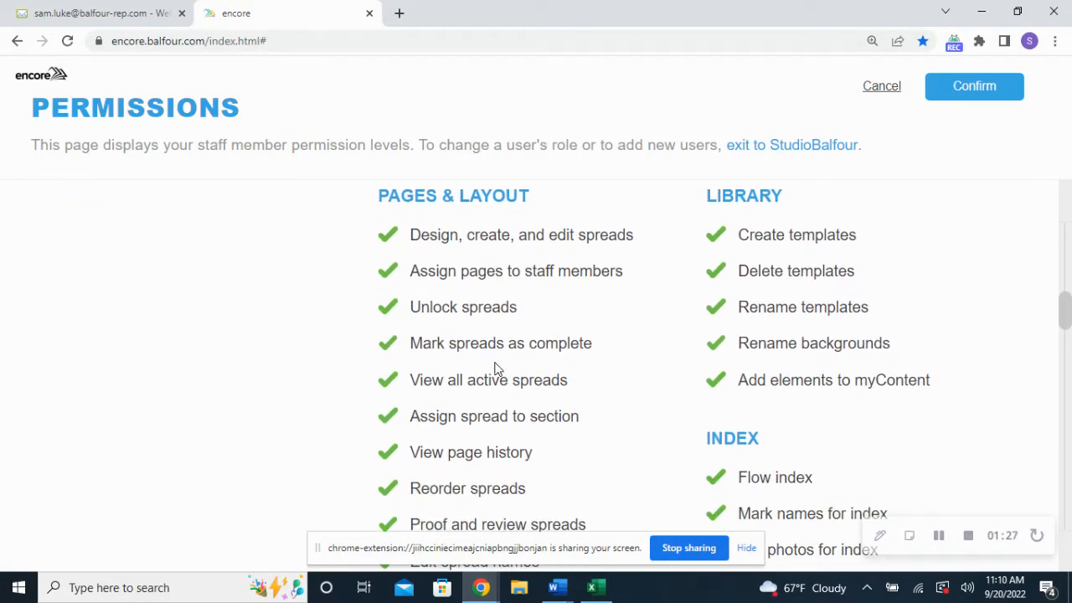
scroll(495, 369, "down", 8)
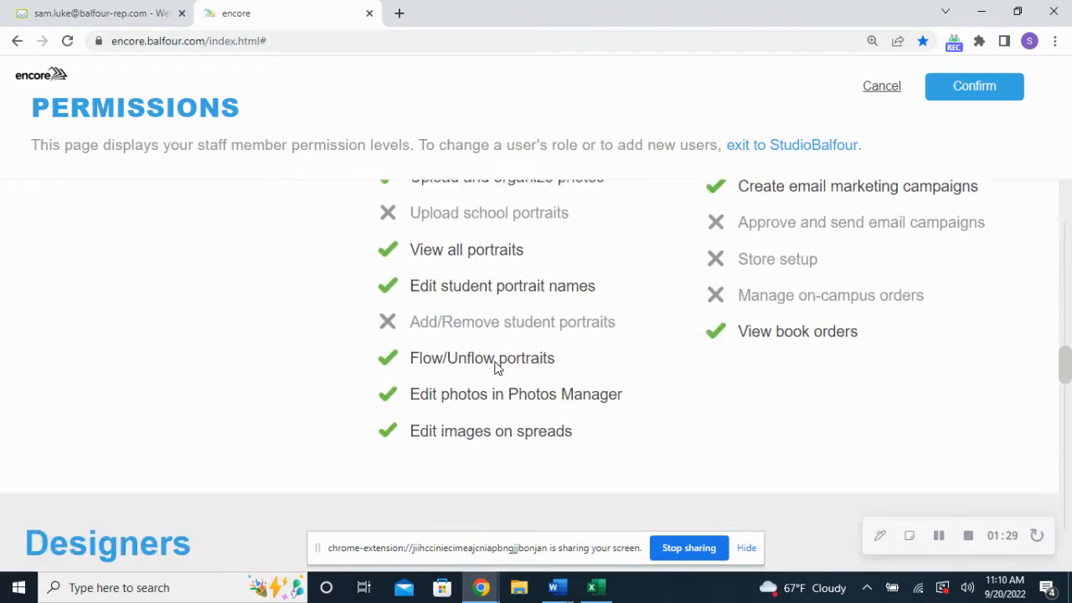
scroll(552, 357, "down", 1)
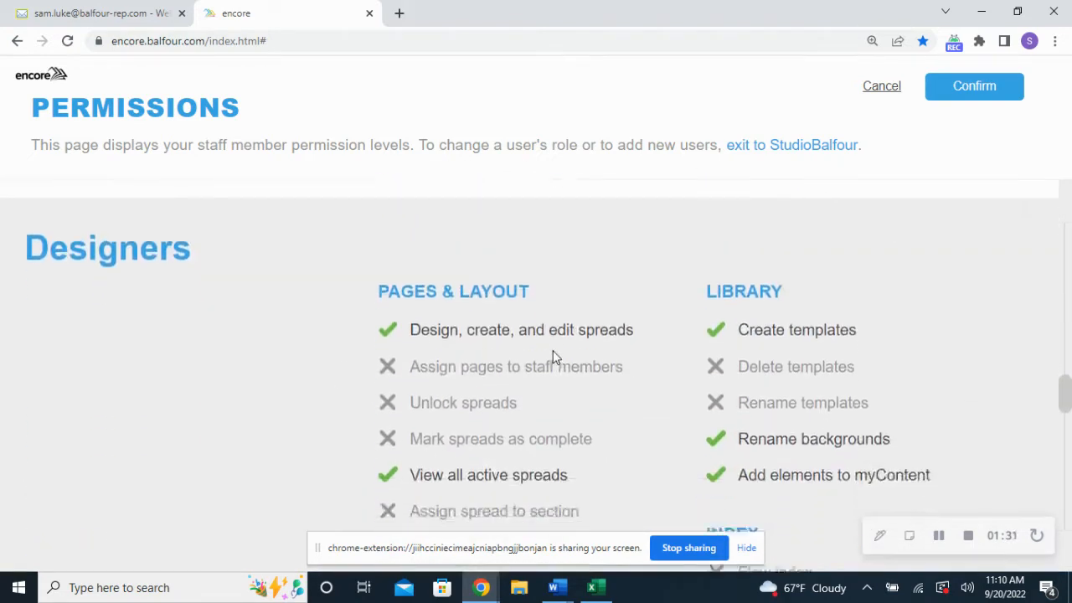
scroll(692, 295, "down", 2)
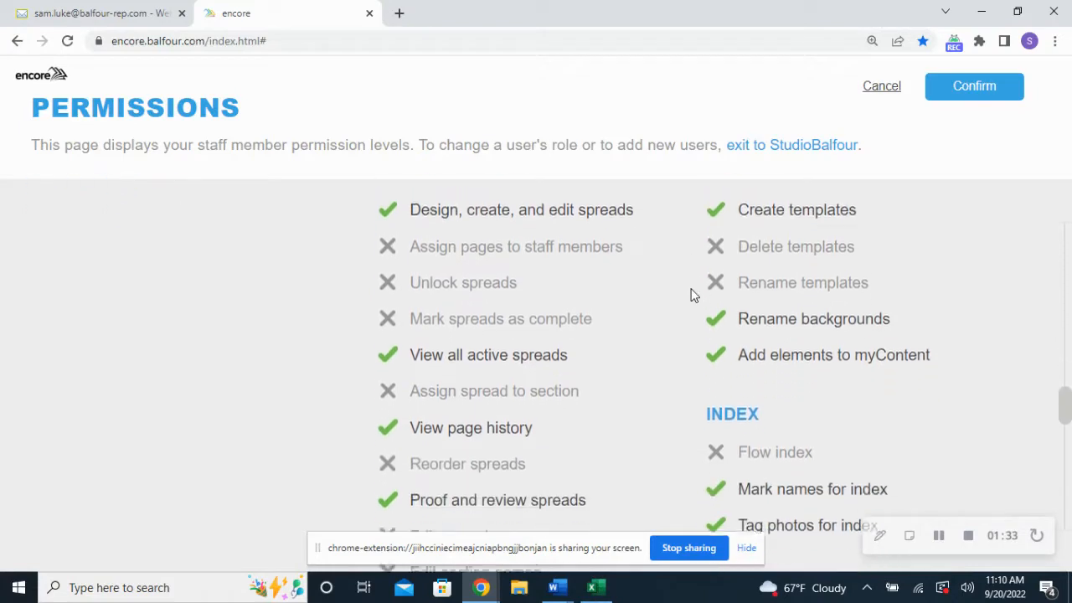
Recheck the Editors permissions, compare them with the Designers and Photographers permissions, and leave the page without confirming.
scroll(692, 295, "up", 3)
scroll(691, 295, "up", 4)
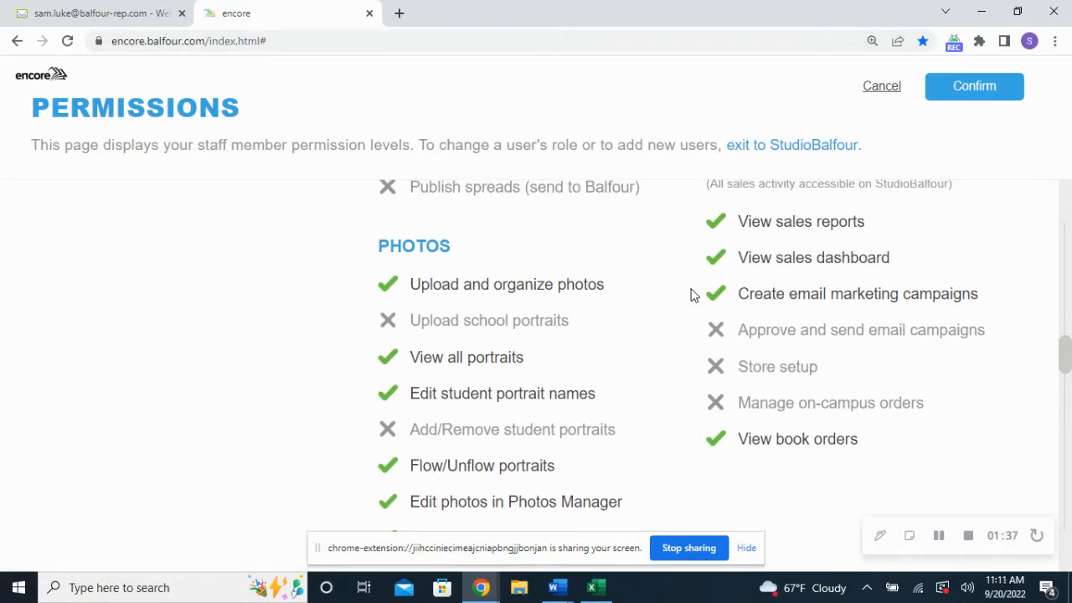
scroll(692, 295, "up", 4)
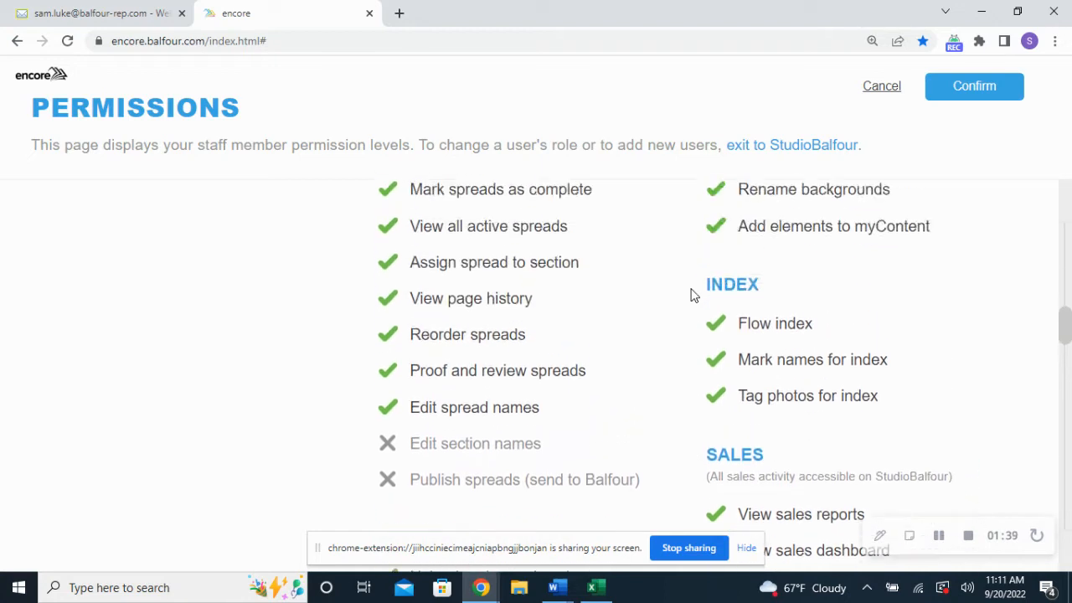
scroll(692, 295, "up", 2)
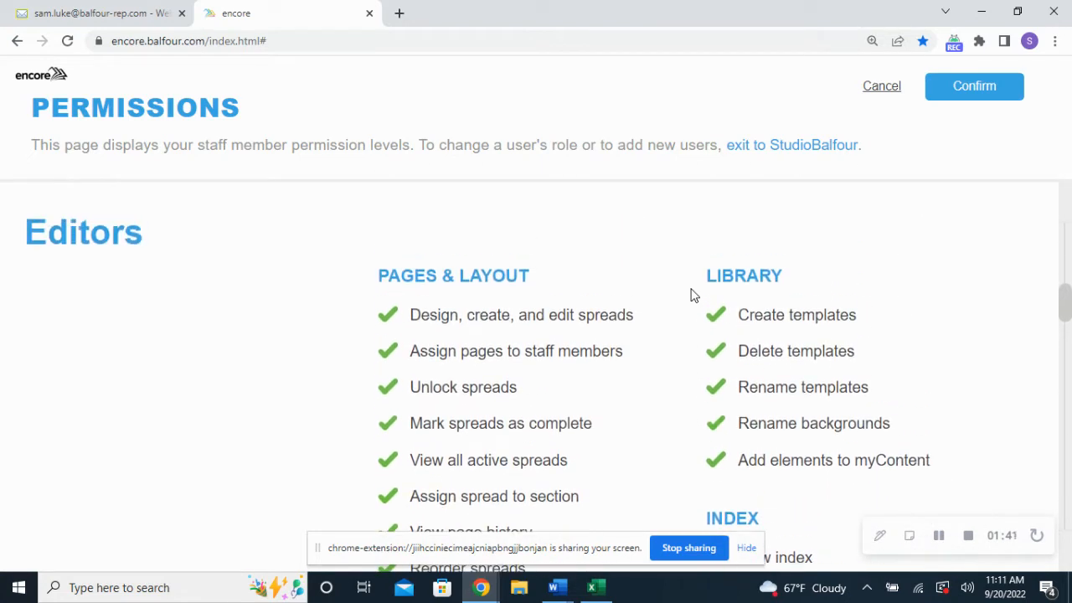
scroll(691, 295, "up", 2)
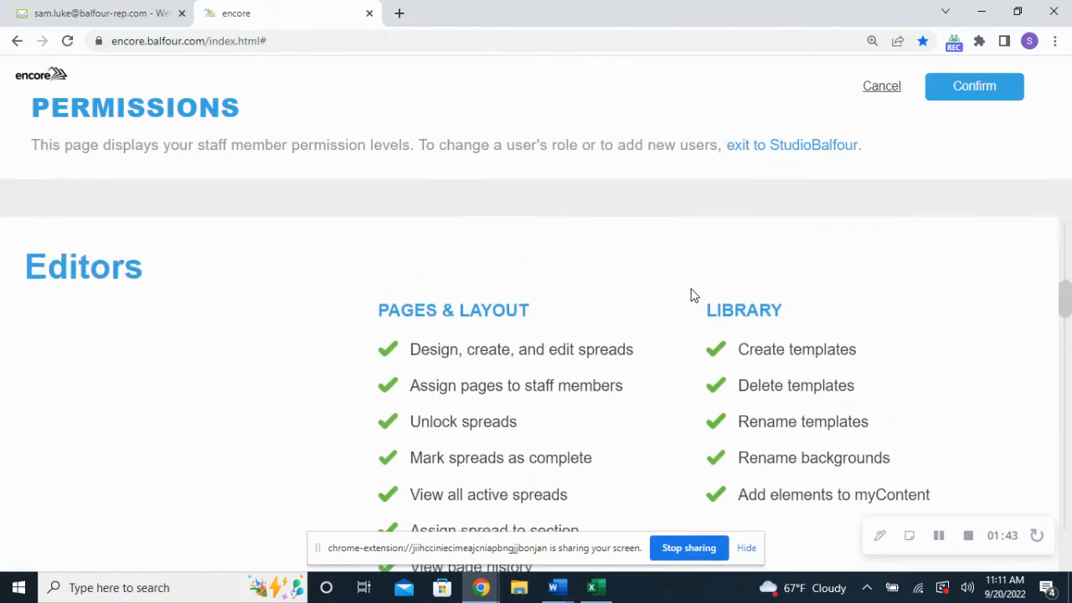
scroll(692, 295, "down", 4)
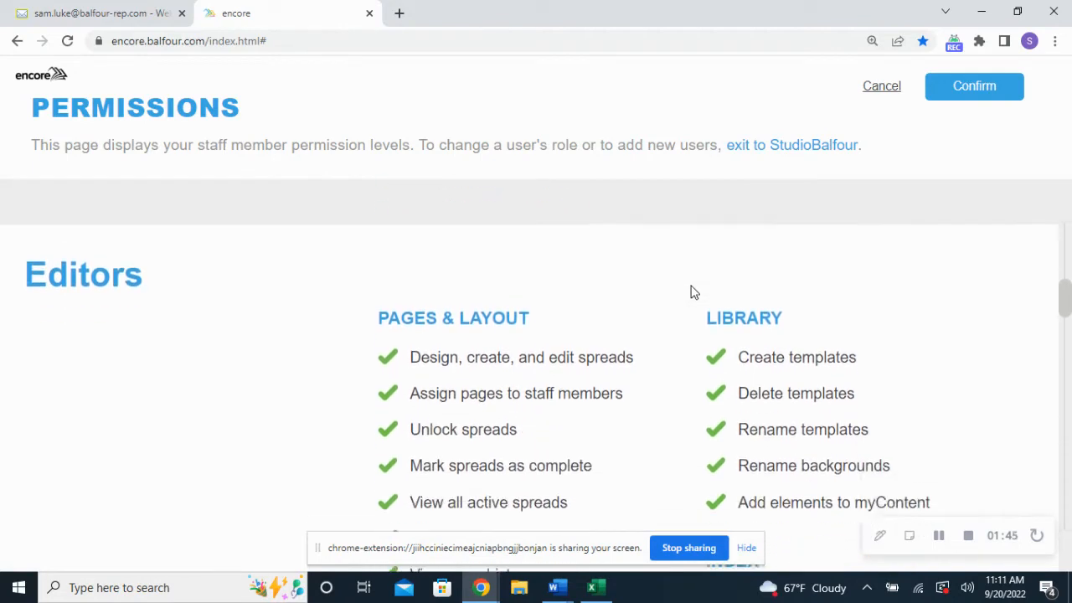
scroll(692, 292, "down", 5)
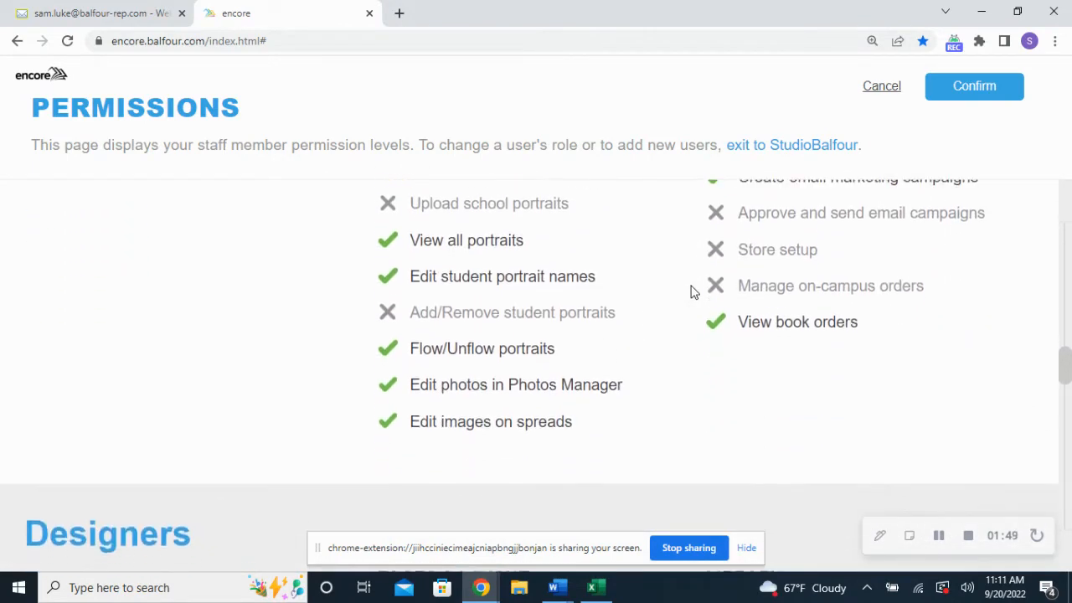
scroll(692, 293, "up", 7)
scroll(692, 292, "down", 3)
scroll(691, 292, "down", 8)
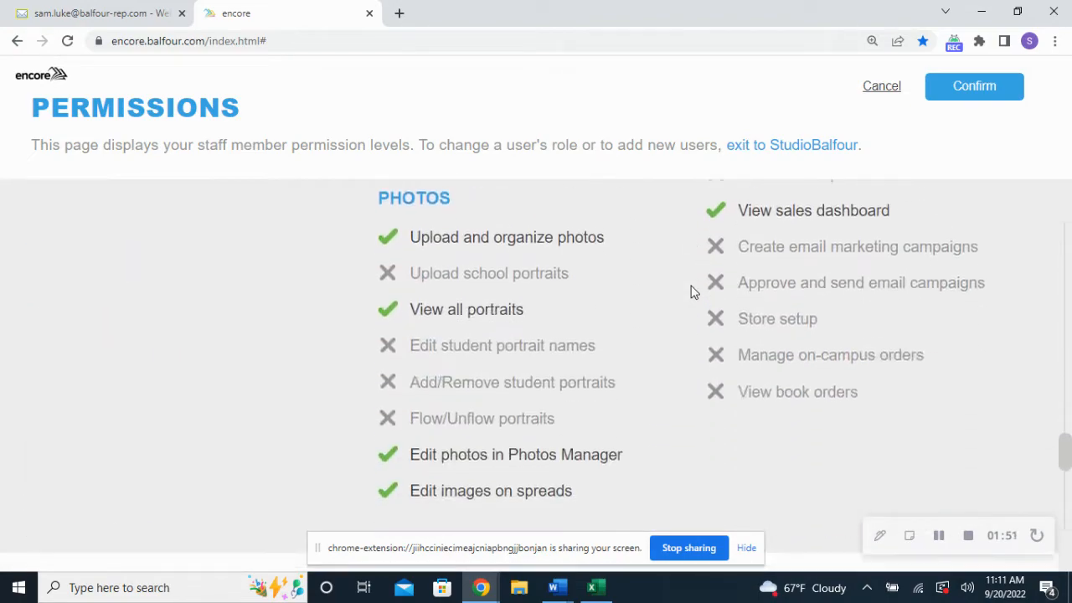
scroll(691, 293, "up", 1)
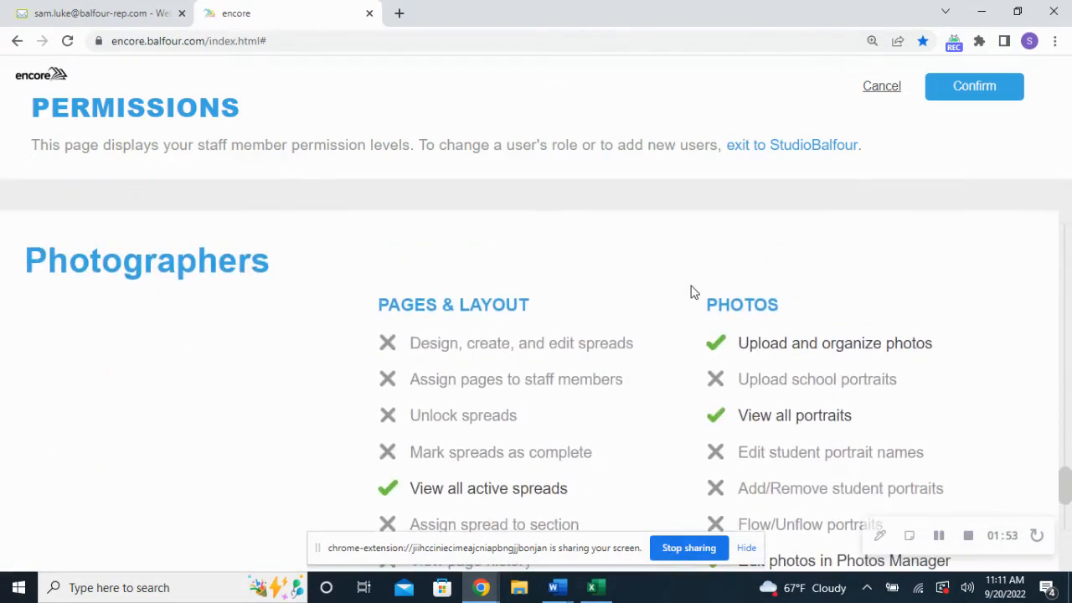
scroll(692, 292, "down", 15)
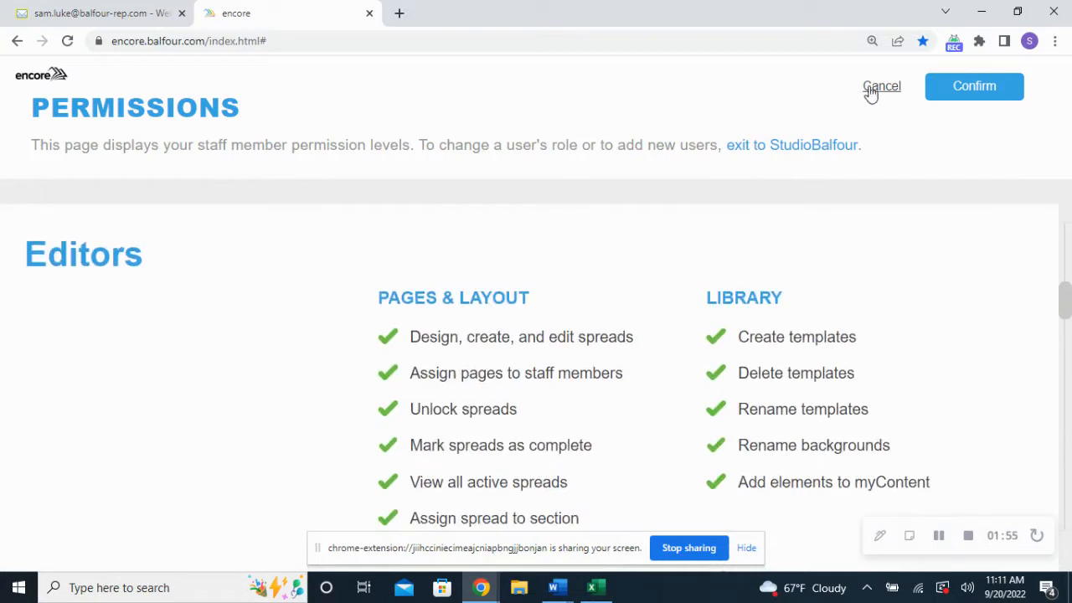
left_click(871, 89)
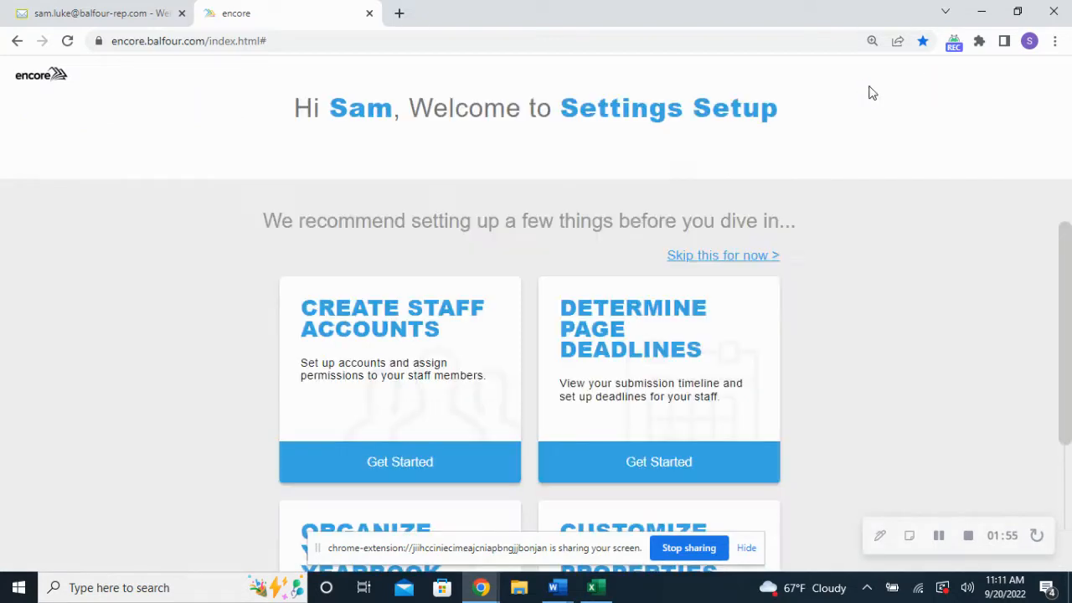
Leave encore for the StudioBalfour home page and open the Project Users management page.
left_click(16, 41)
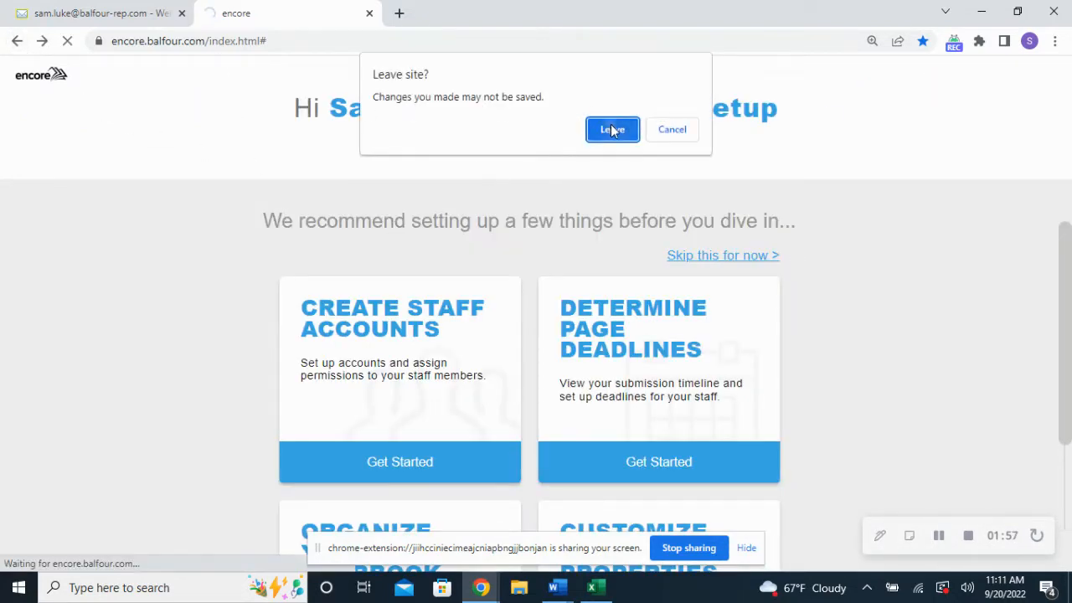
left_click(612, 127)
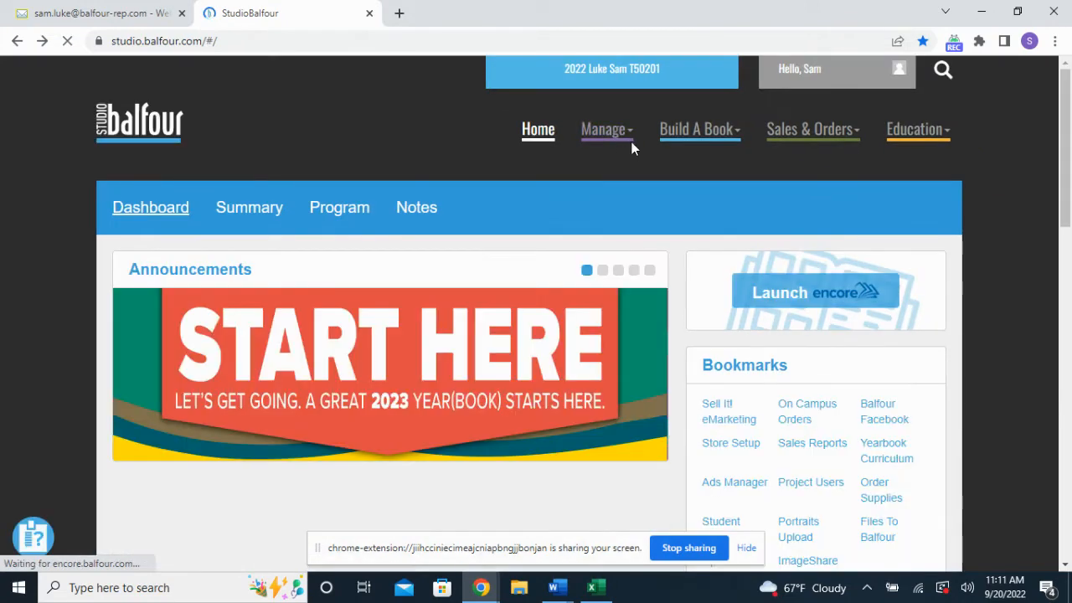
mouse_move(615, 139)
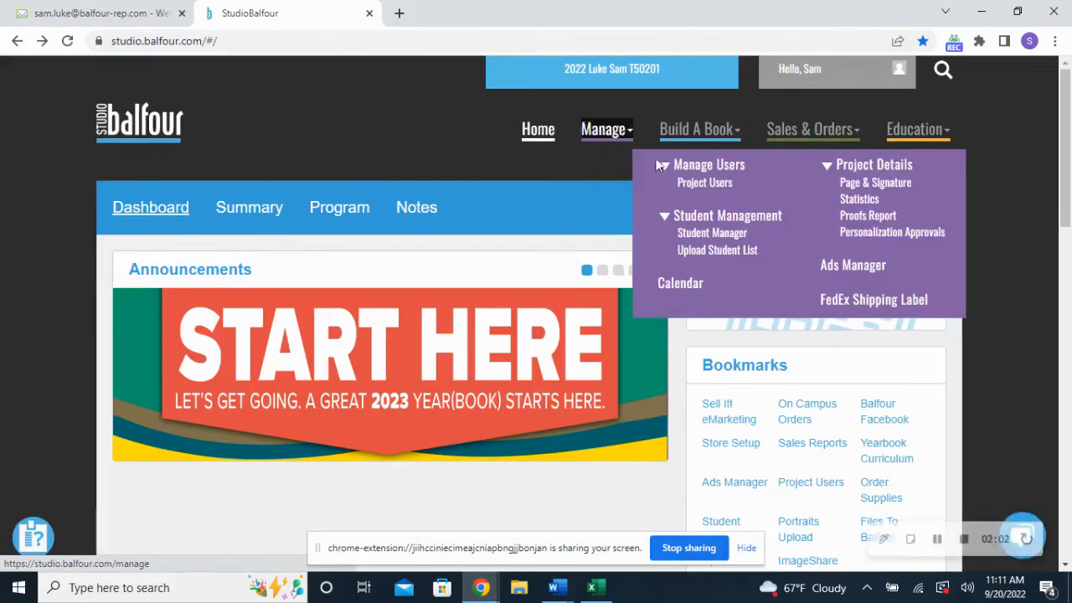
left_click(707, 183)
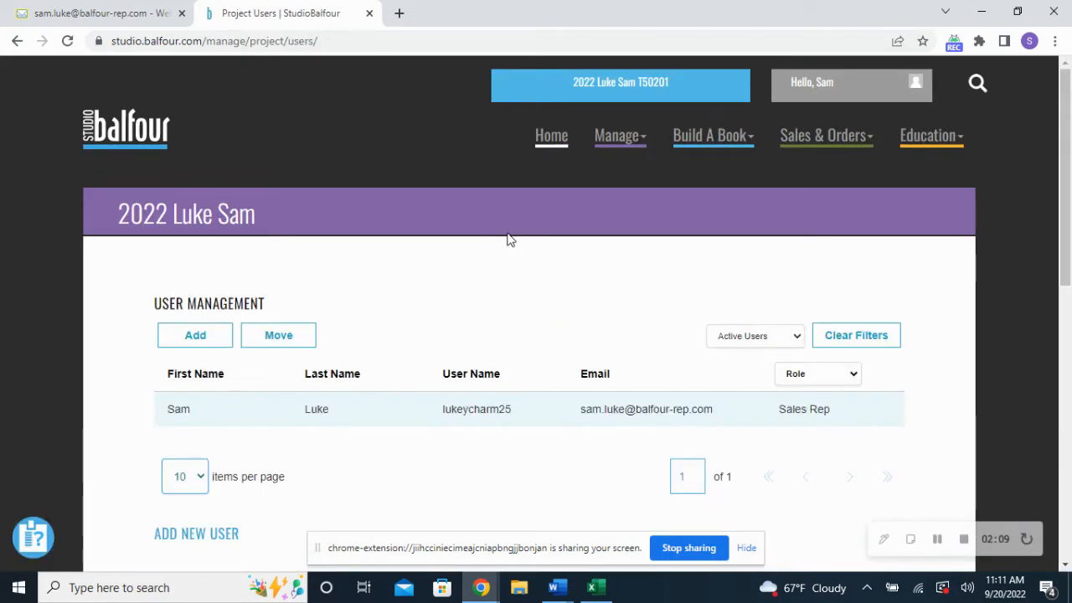
Examine the roles available for a new user in the Add New User form without choosing one.
scroll(507, 241, "down", 1)
scroll(506, 240, "down", 2)
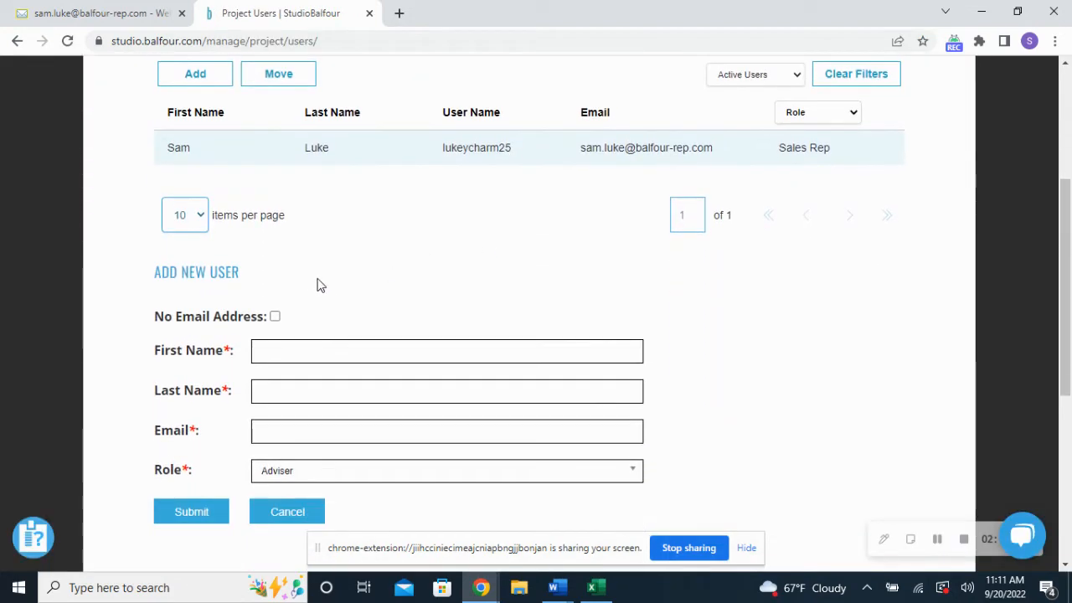
left_click(376, 475)
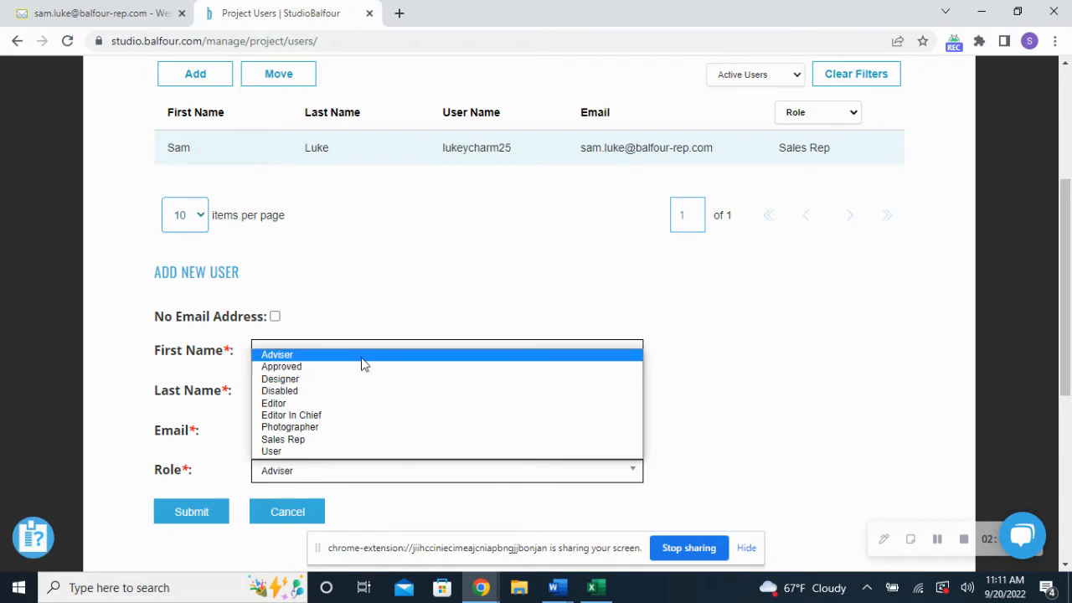
left_click(434, 276)
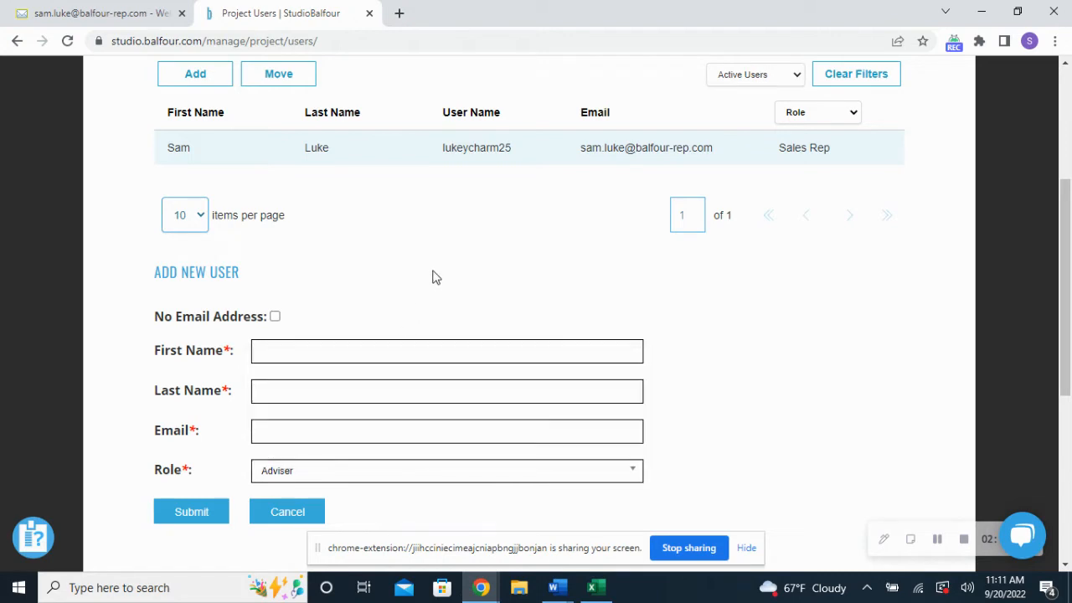
Mark the new user as having no email address and review the username and password criteria and the required fields.
left_click(274, 319)
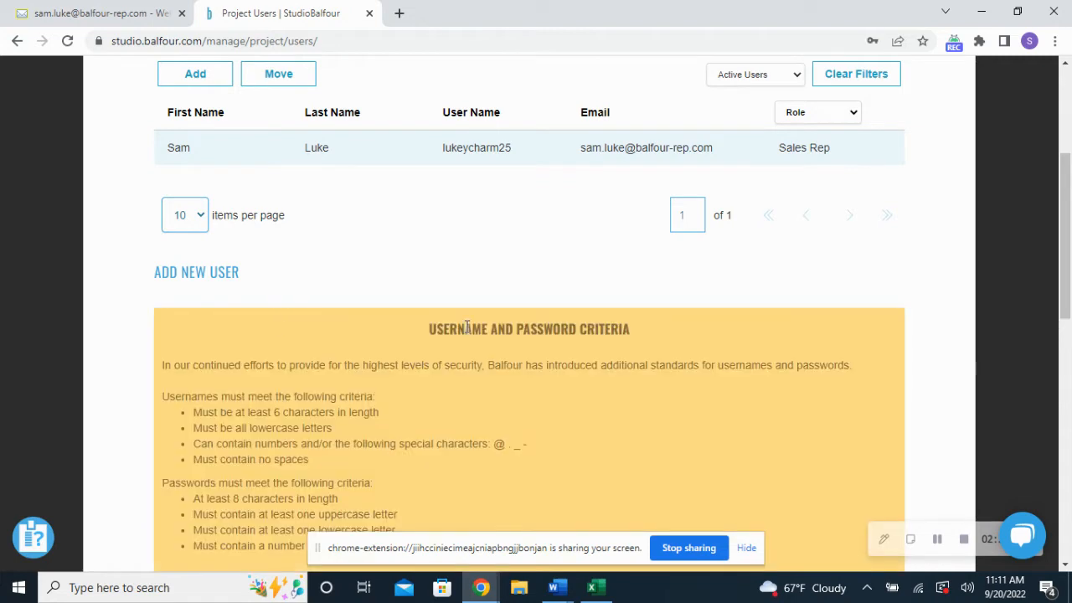
scroll(466, 327, "down", 3)
scroll(466, 327, "up", 2)
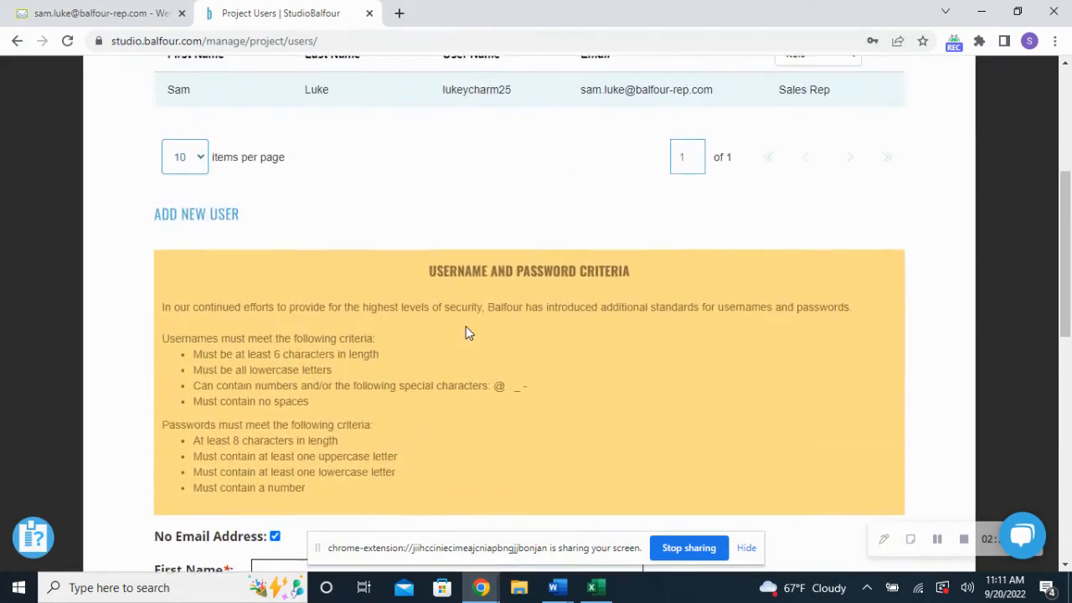
scroll(466, 334, "down", 2)
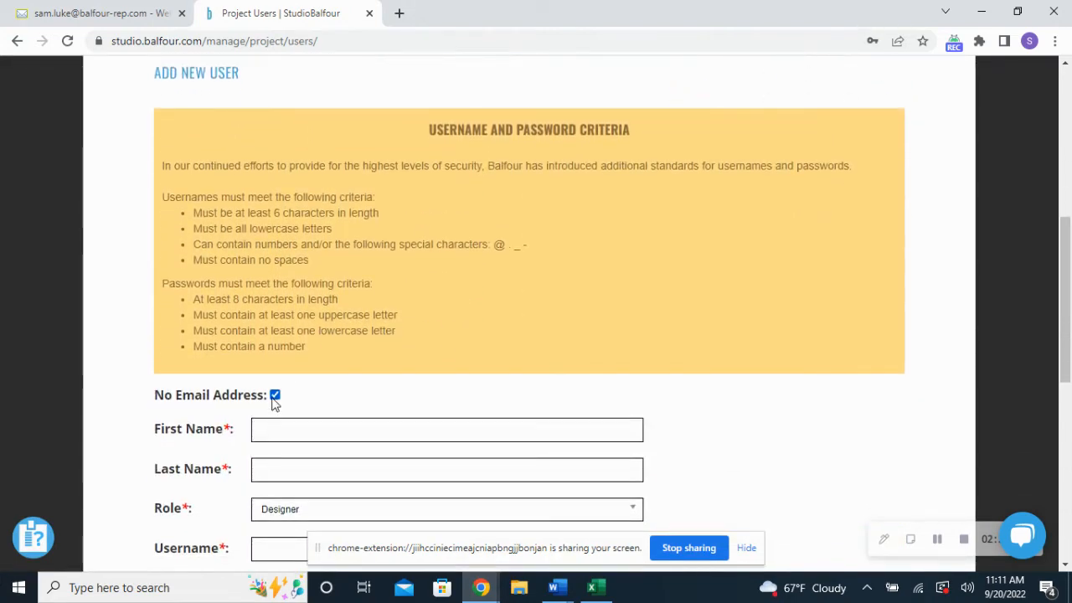
scroll(407, 397, "down", 1)
scroll(384, 368, "up", 1)
scroll(385, 368, "down", 1)
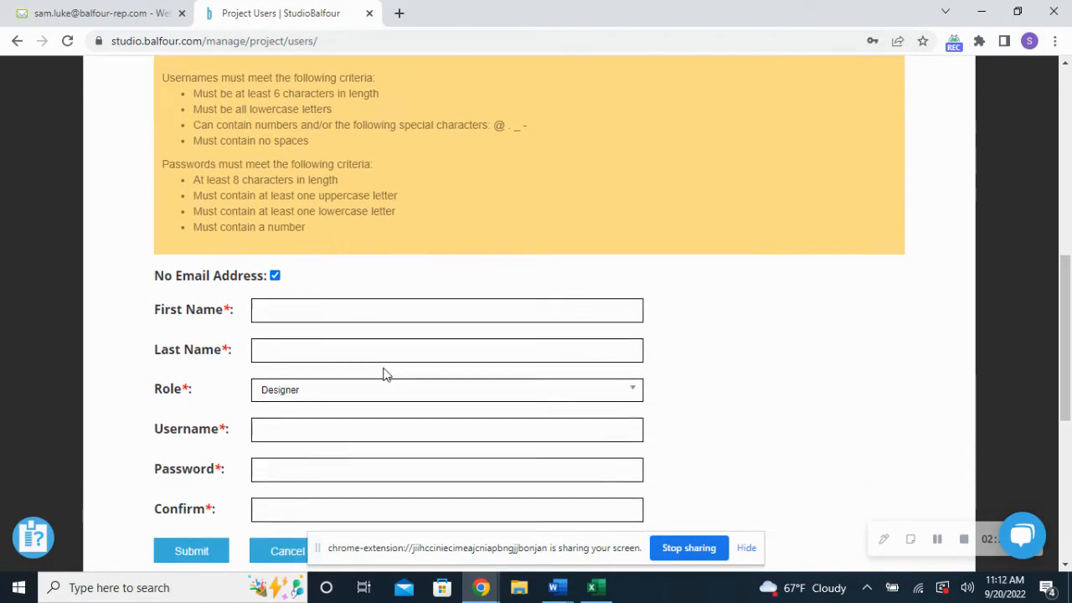
Review the username and password fields against the listed criteria, and clear the new user's No Email Address option.
left_click(335, 466)
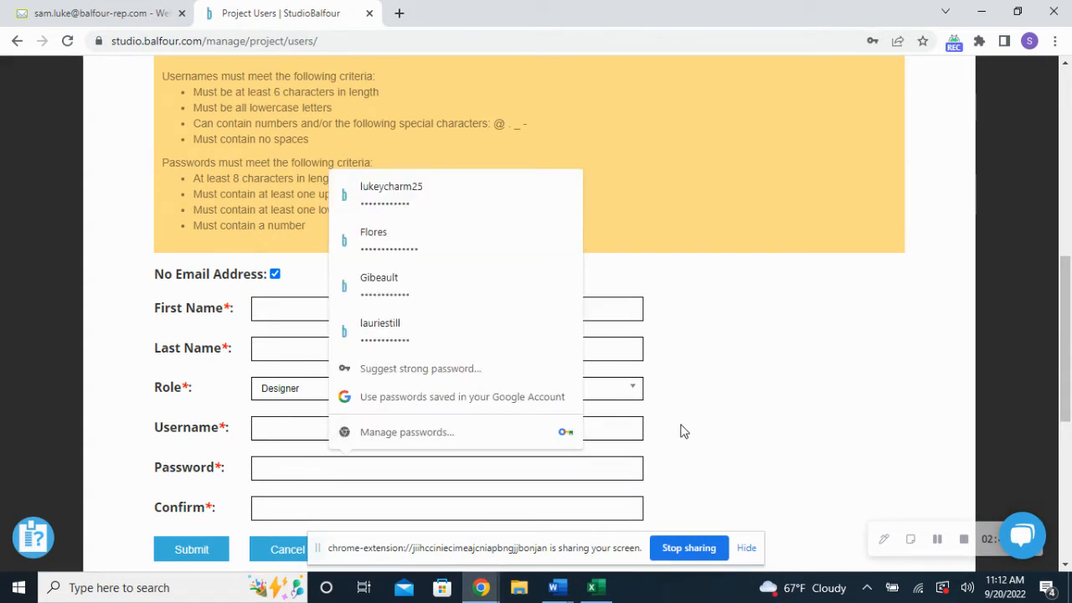
left_click(762, 450)
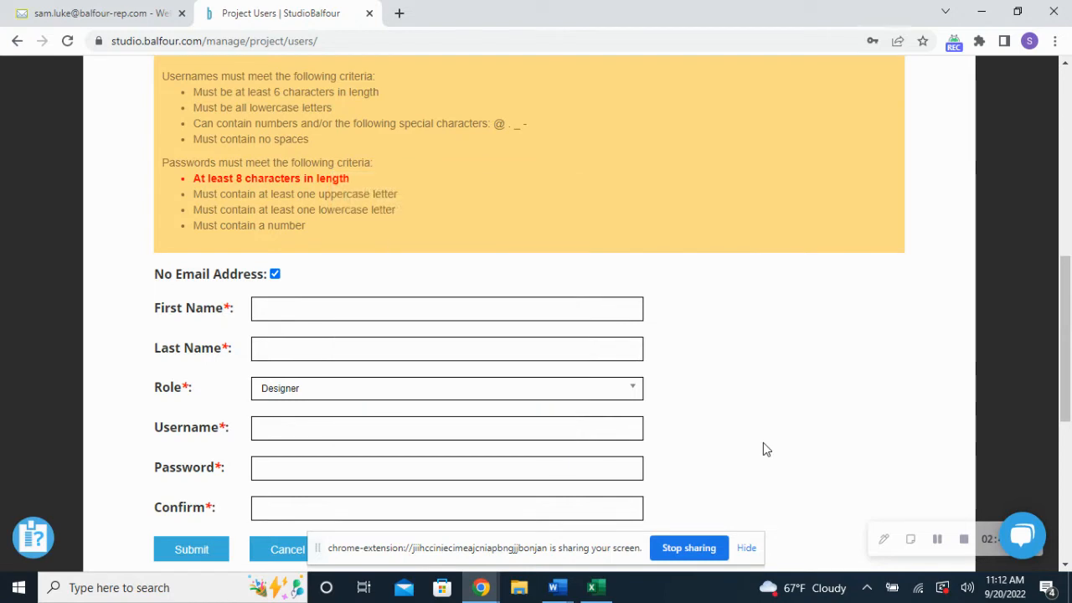
left_click(341, 479)
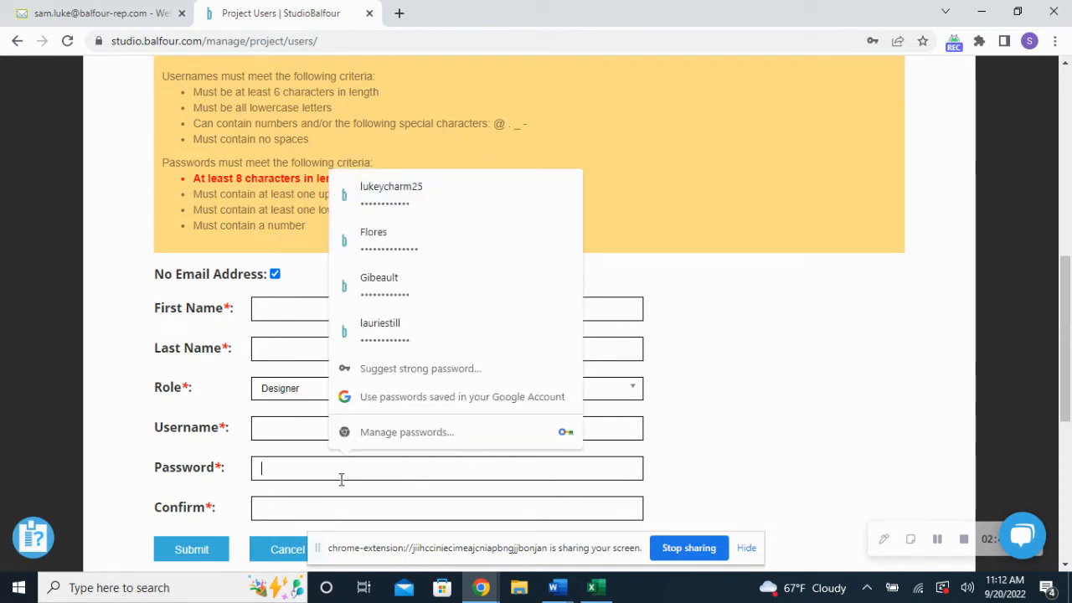
left_click(750, 432)
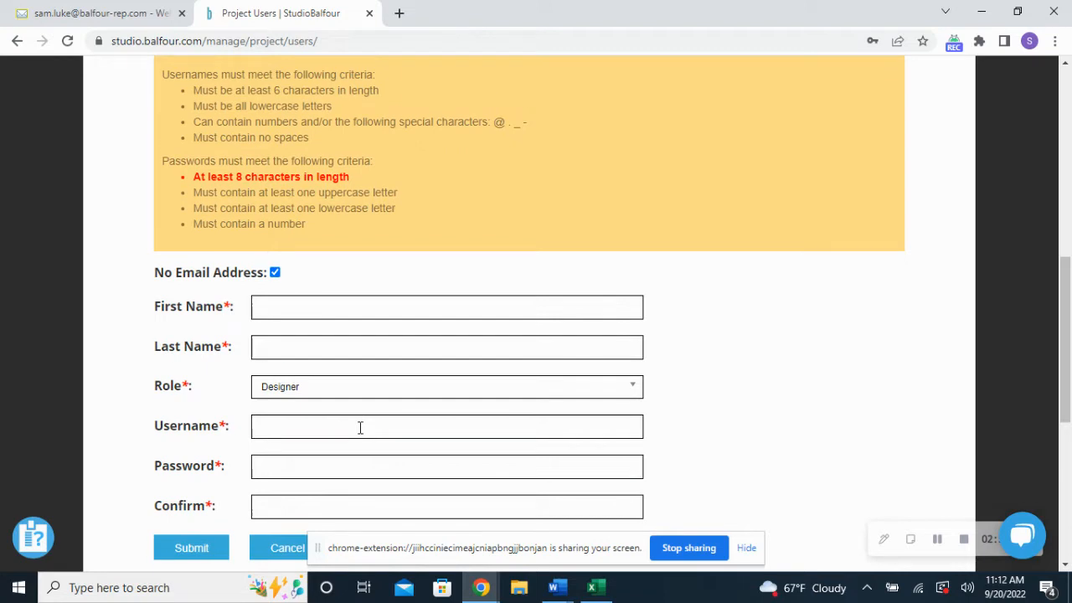
scroll(344, 439, "down", 1)
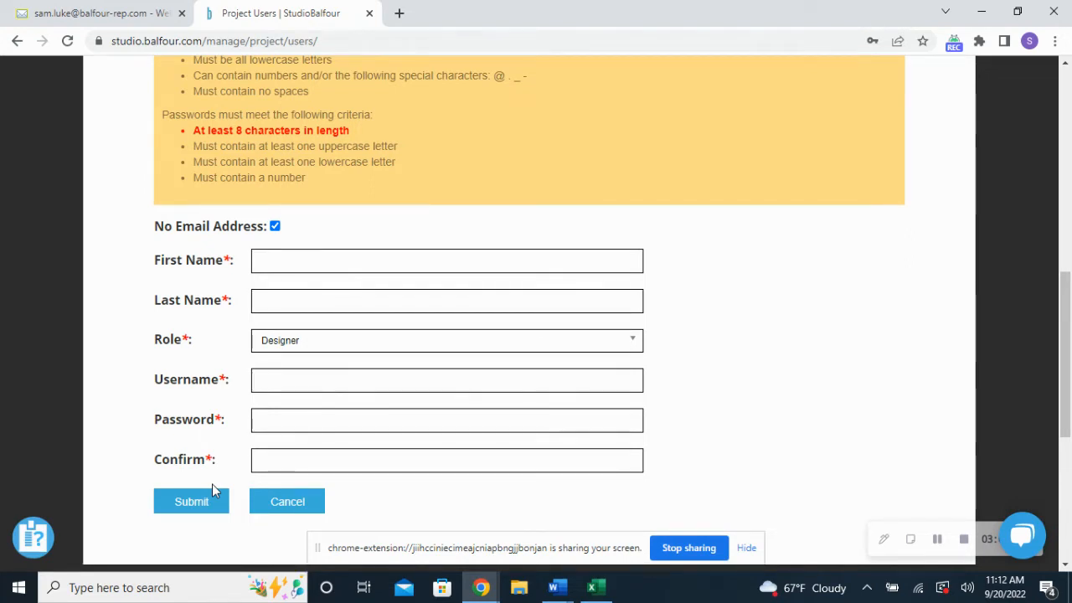
scroll(635, 370, "up", 2)
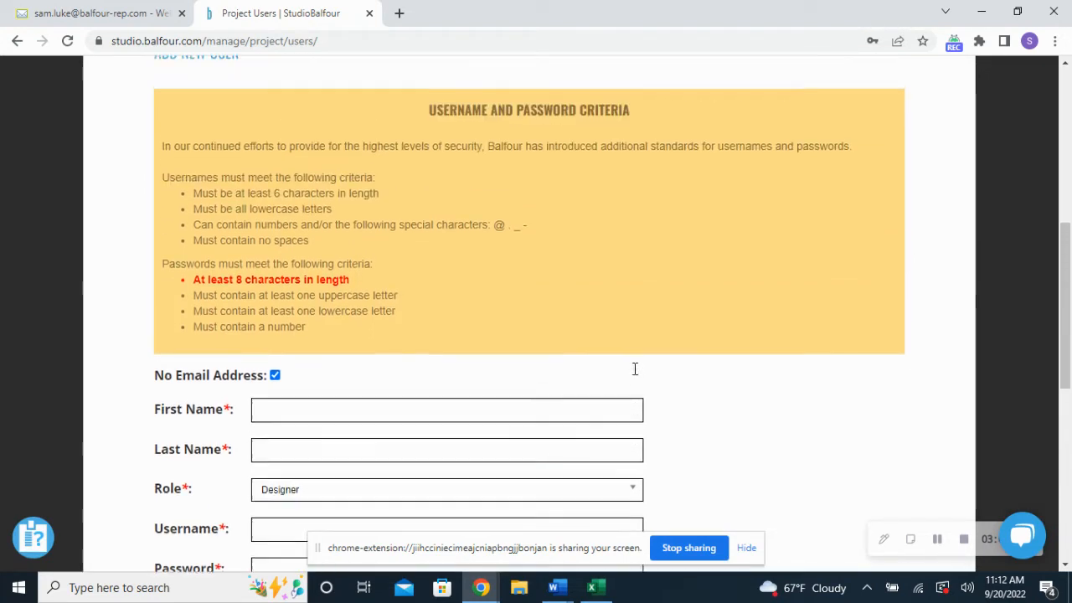
scroll(558, 251, "down", 2)
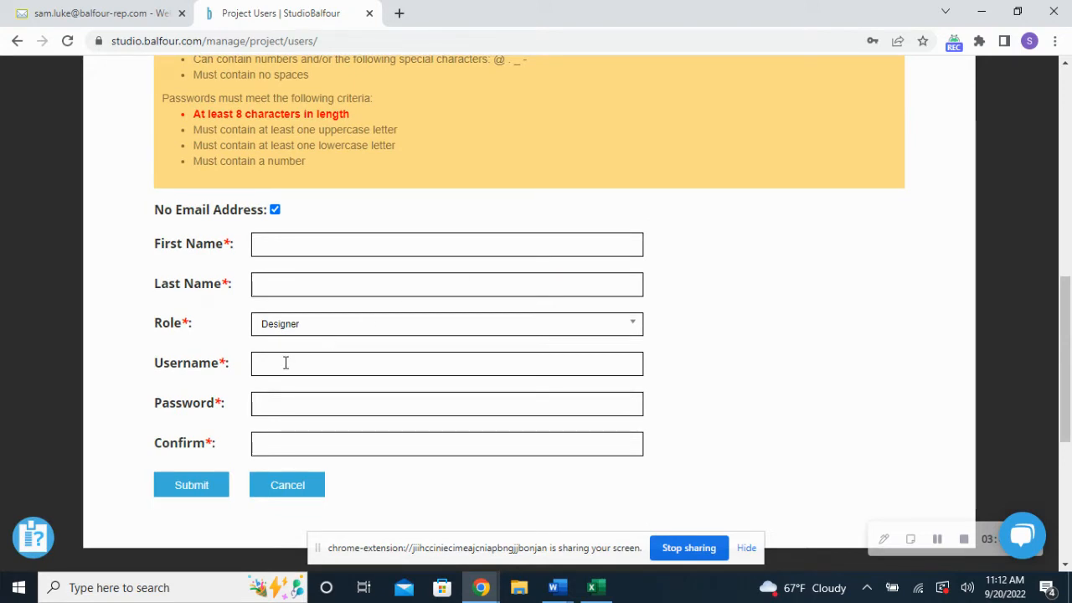
scroll(565, 321, "up", 1)
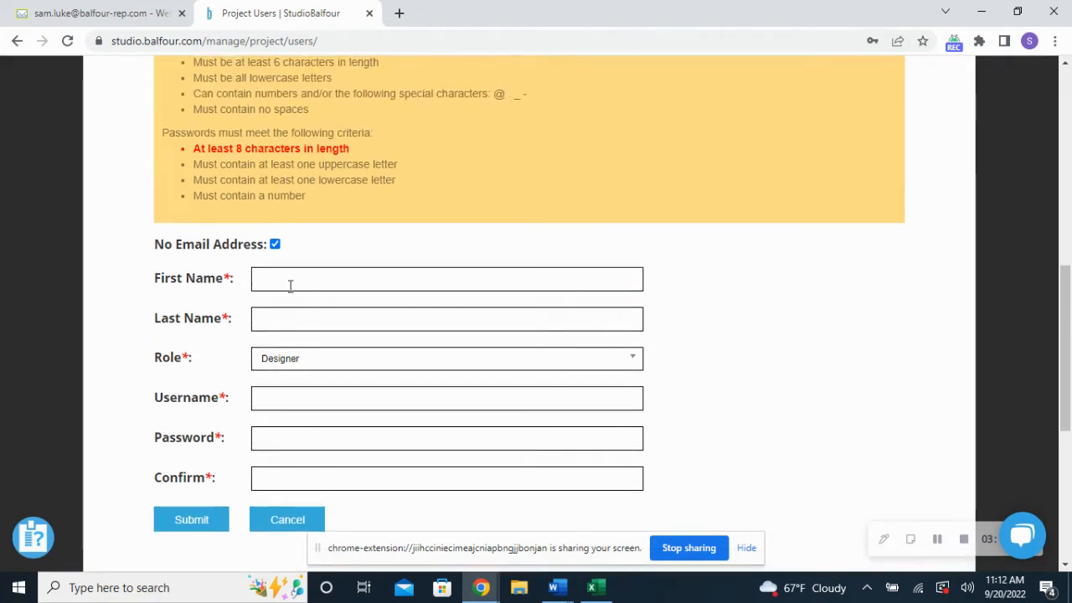
left_click(274, 245)
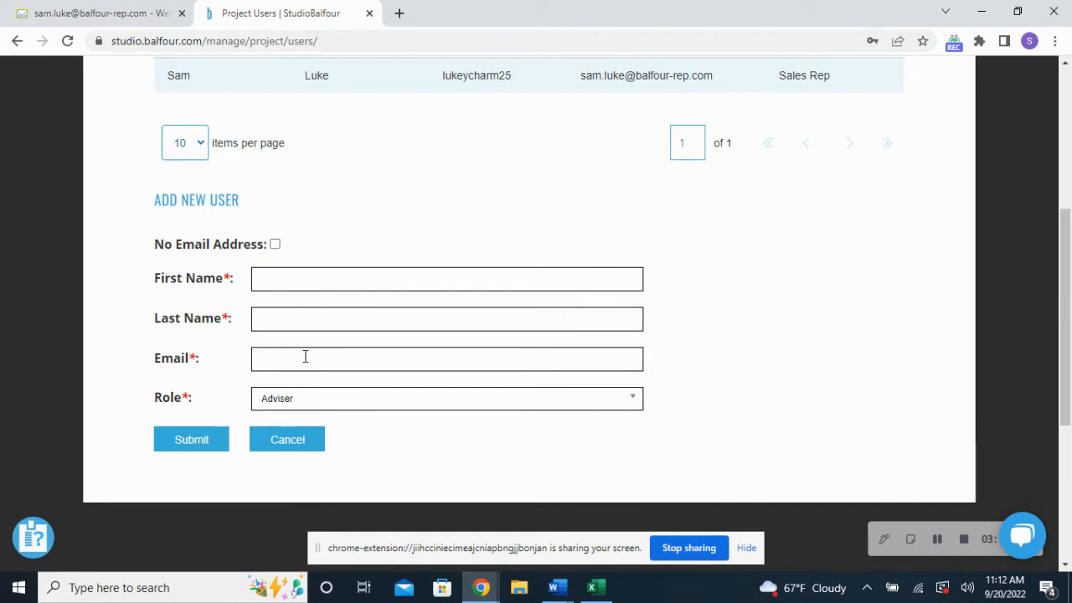
Leave the Project Users page for the StudioBalfour home page and launch encore.
scroll(904, 317, "up", 2)
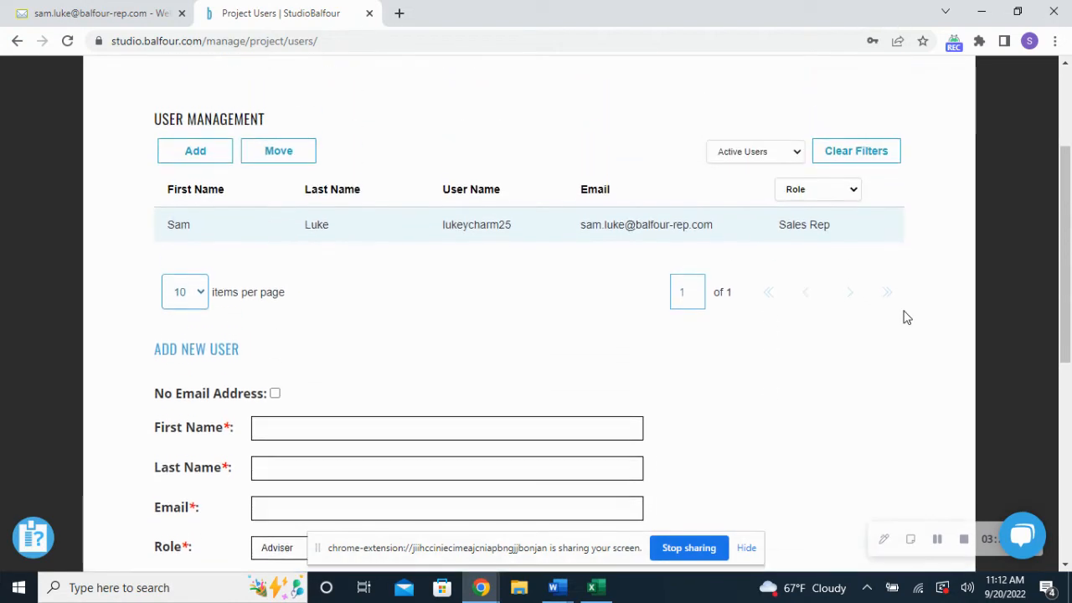
scroll(905, 316, "up", 3)
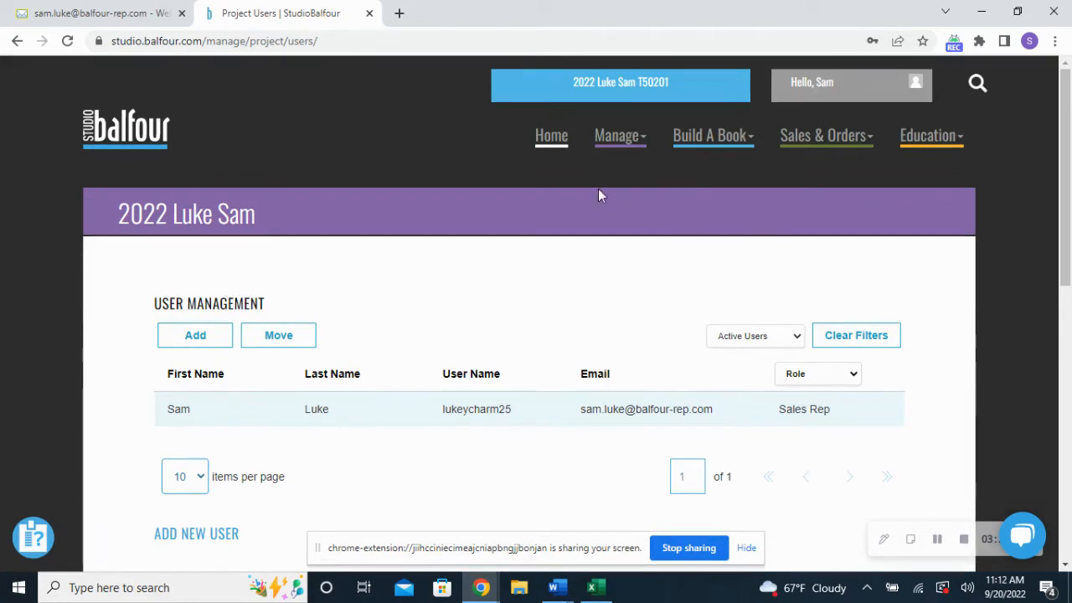
left_click(551, 145)
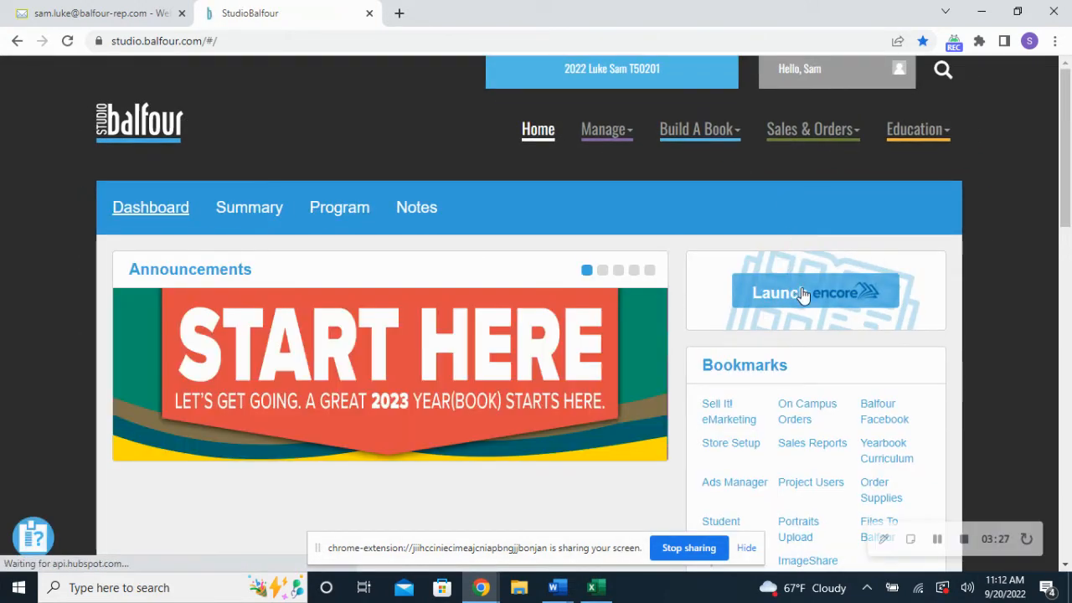
left_click(803, 293)
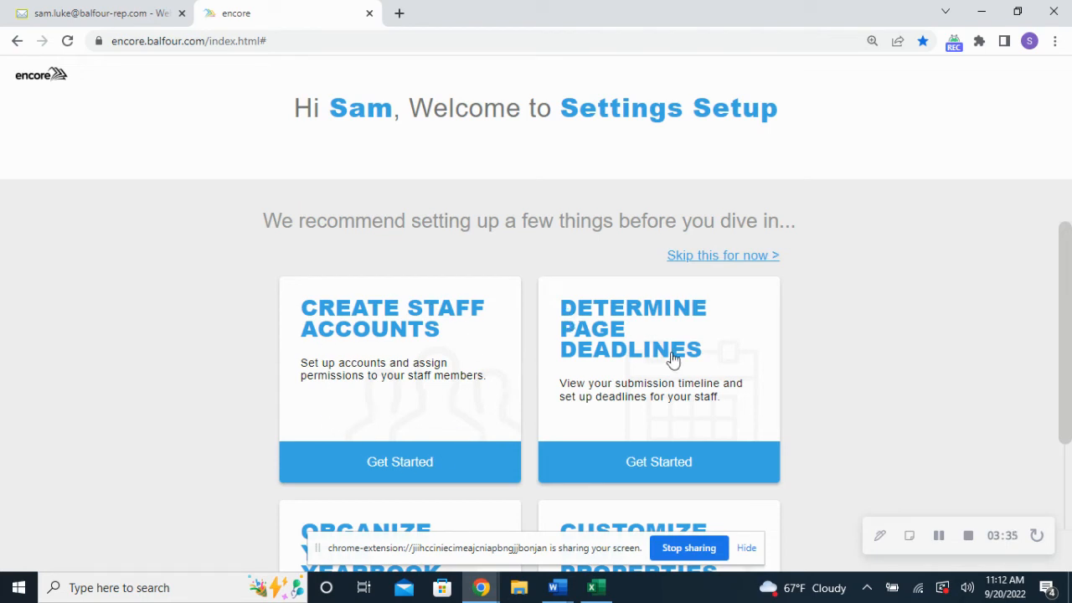
View the Determine Page Deadlines settings, leave them without changes, and open the Organize Your Yearbook setup.
left_click(679, 400)
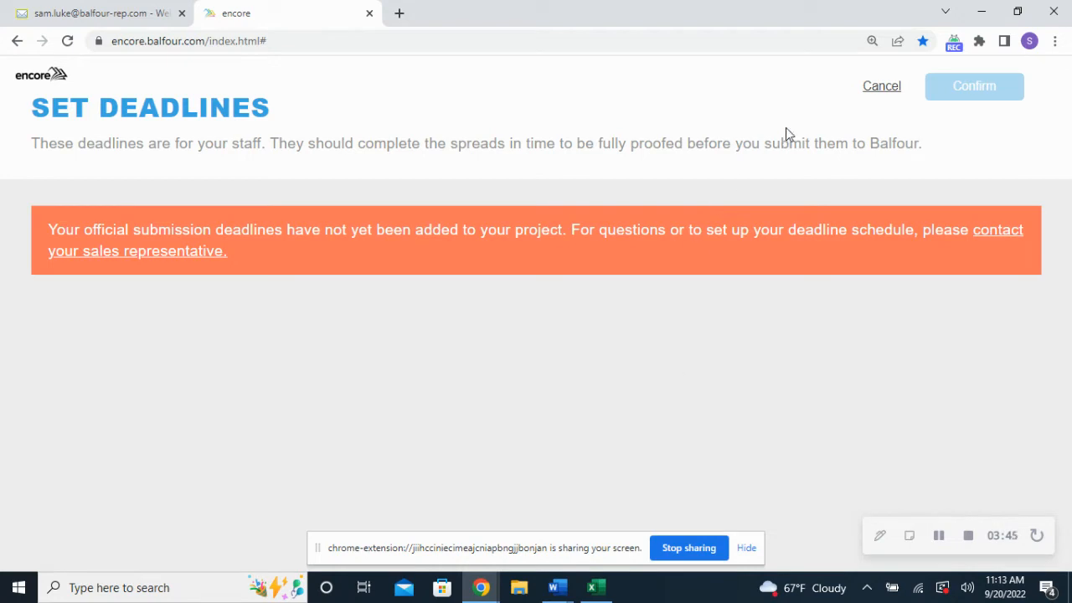
left_click(878, 90)
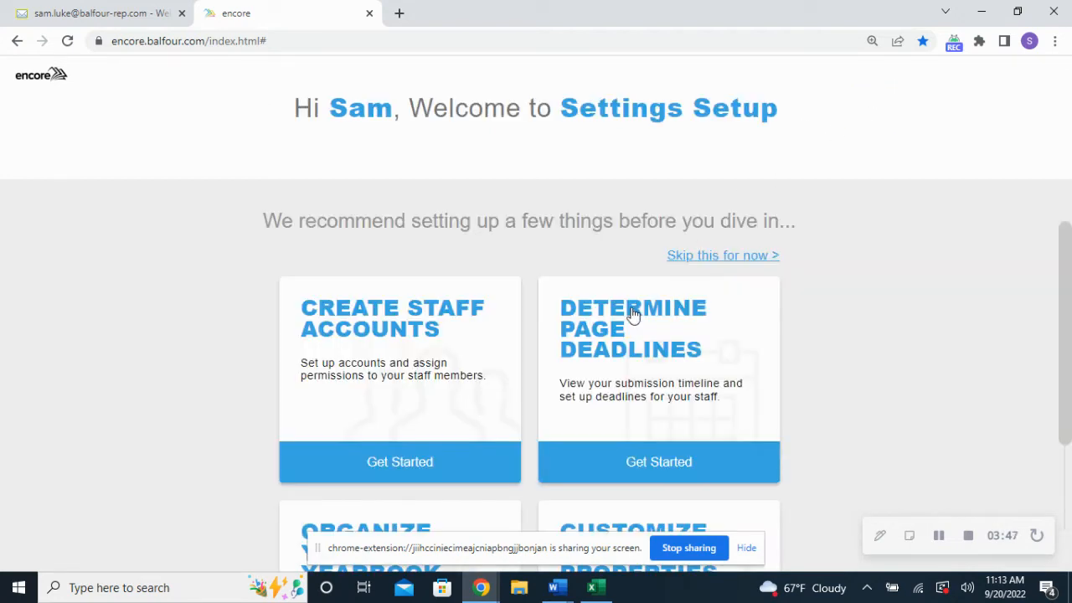
scroll(630, 311, "down", 2)
left_click(374, 412)
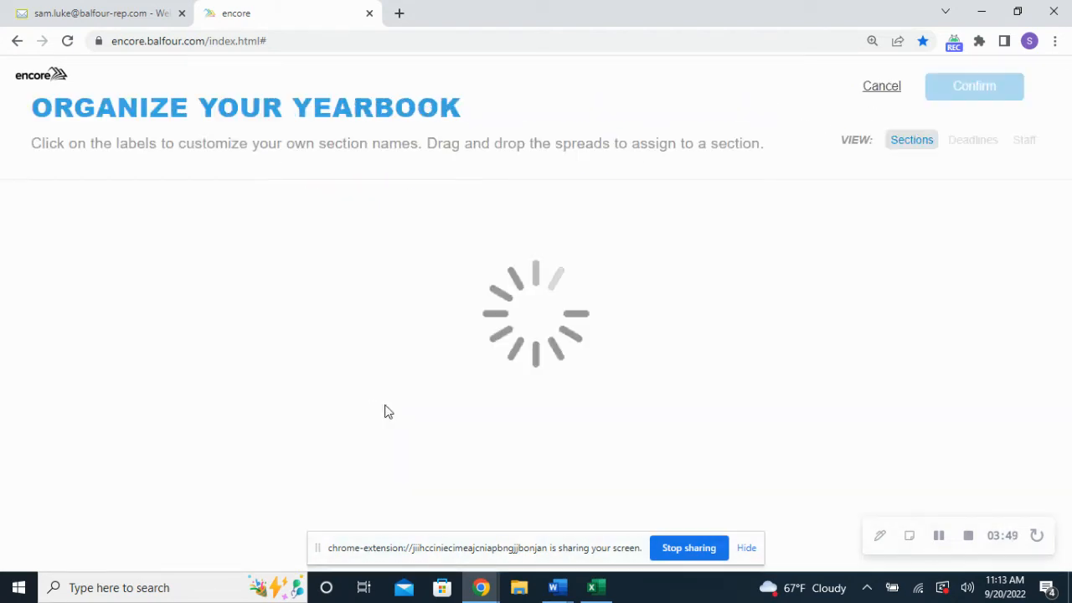
In the Book section, label the spread on pages 4–5 "Administration" and the spread on pages 6–7 "8th Grade".
scroll(730, 382, "down", 1)
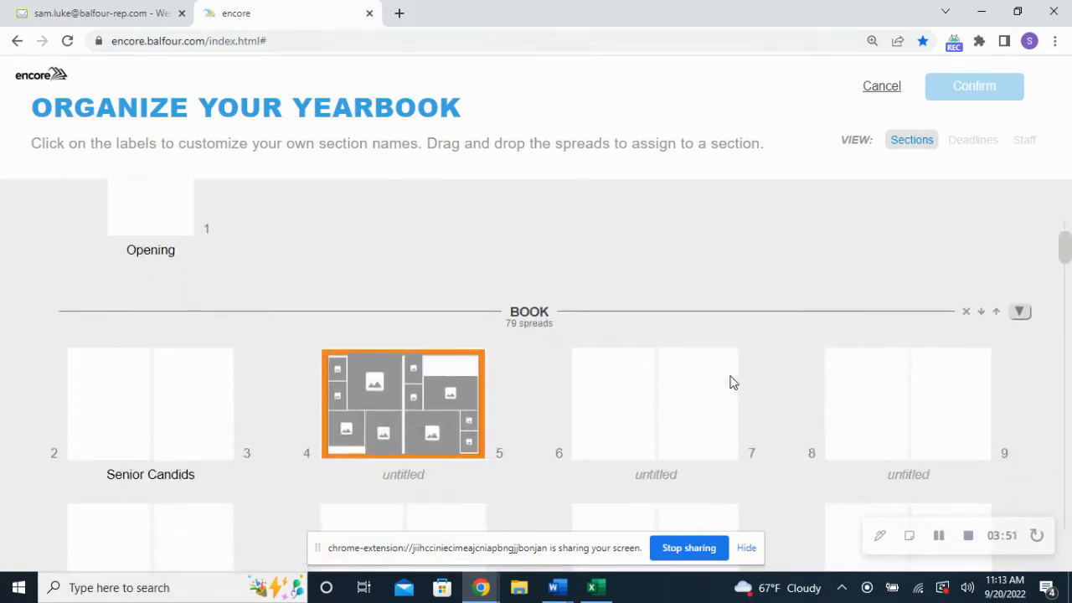
scroll(730, 383, "down", 2)
scroll(730, 383, "up", 1)
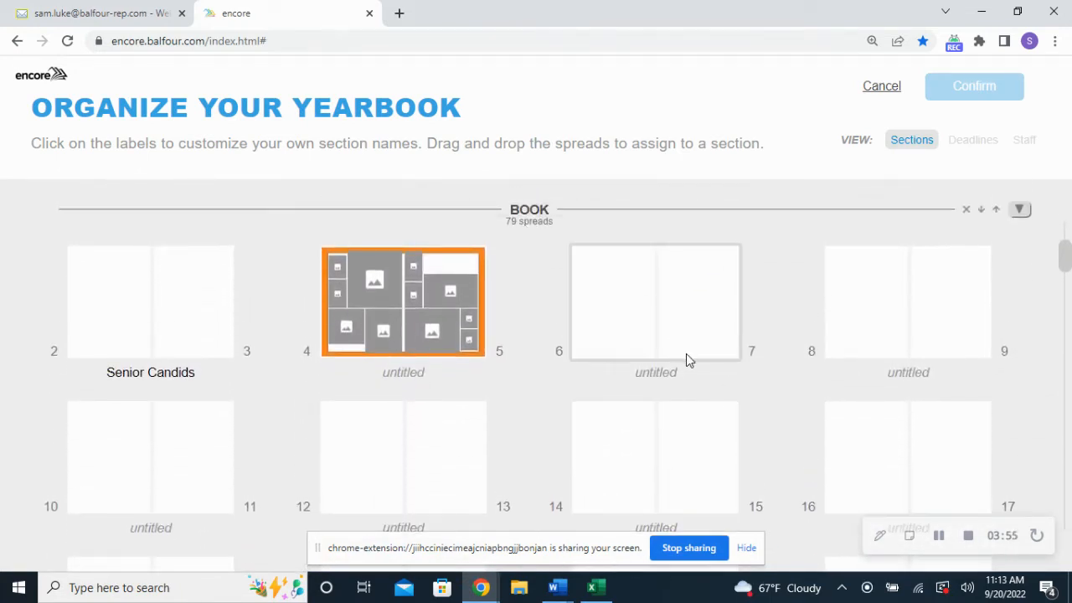
scroll(686, 353, "down", 1)
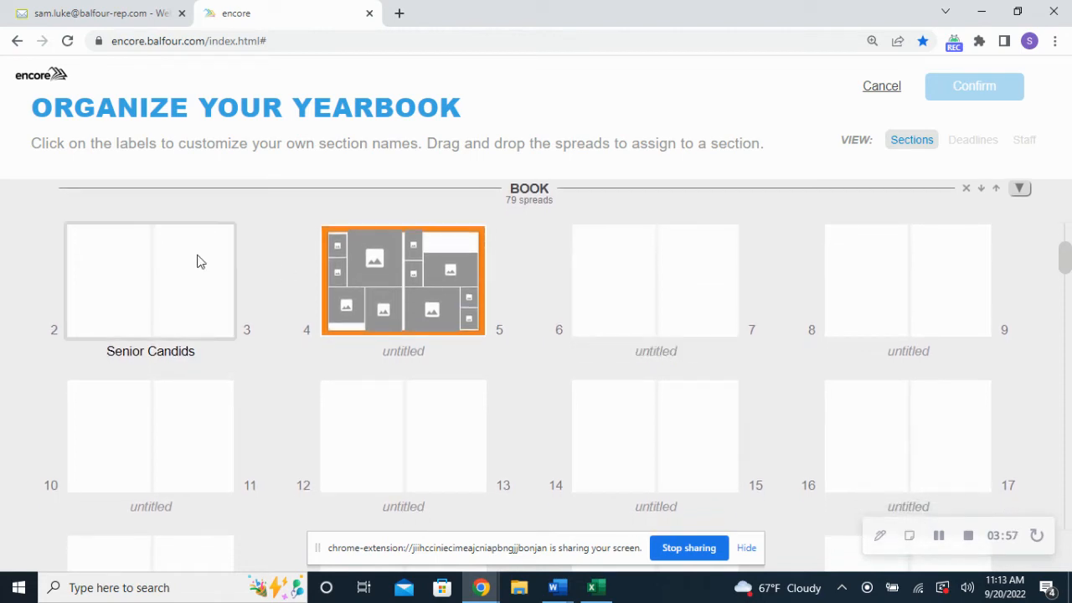
left_click(422, 353)
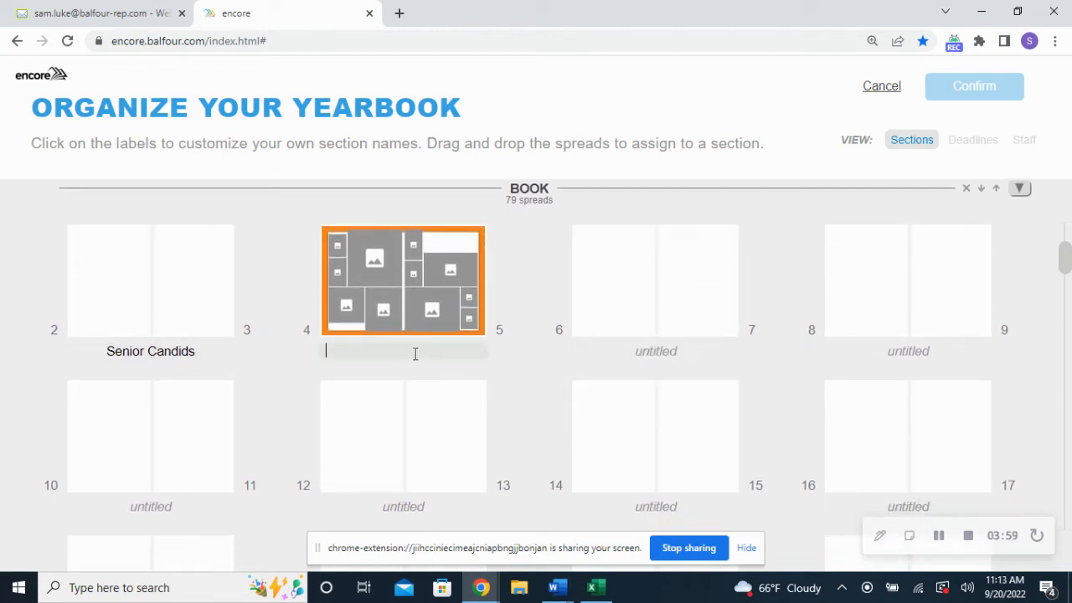
type("Administration")
key("Return")
left_click(646, 356)
type("8th Grade")
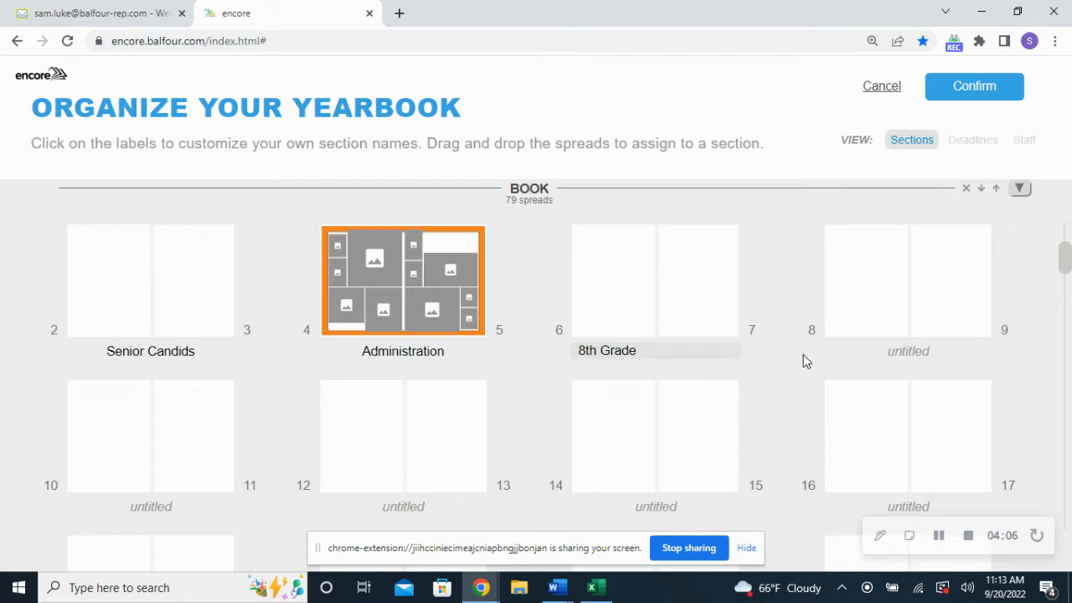
Label the spread on pages 8–9 "8th Grade".
left_click(902, 355)
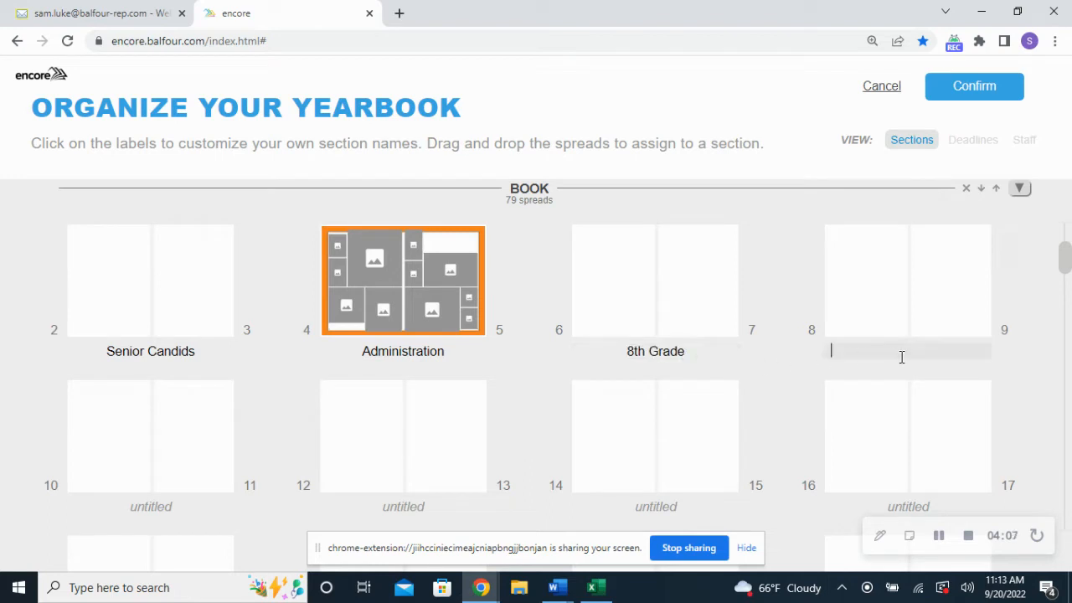
type("8th GRade")
key("BackSpace")
key("BackSpace")
key("BackSpace")
key("BackSpace")
type("rade")
key("Return")
Move the Administration spread to pages 6–7, and move it back to pages 4–5.
scroll(879, 358, "down", 2)
scroll(879, 363, "up", 2)
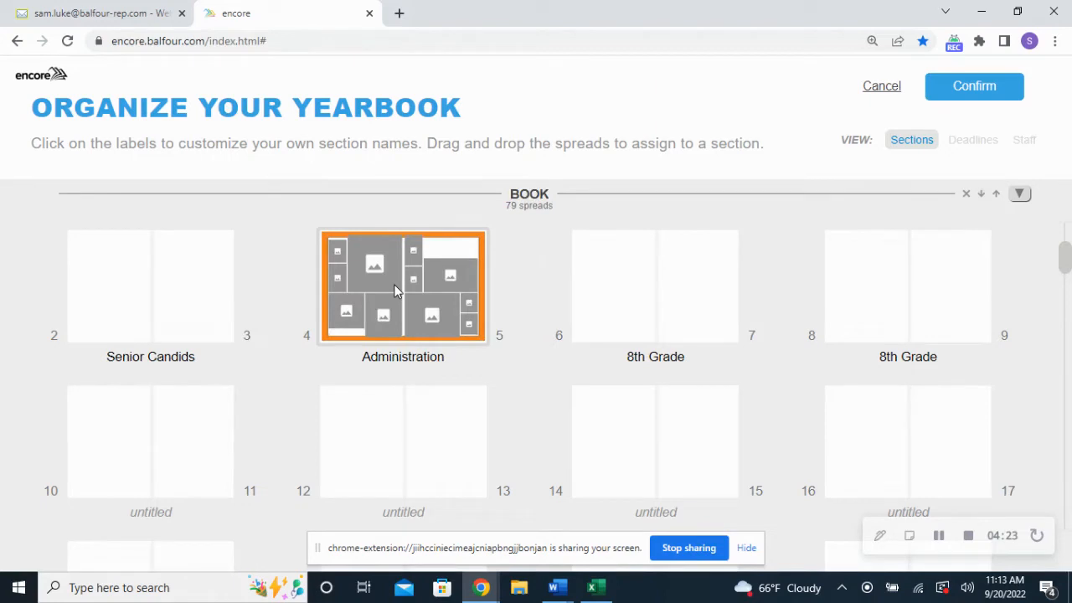
mouse_move(394, 284)
left_mouse_down()
mouse_move(722, 290)
mouse_move(798, 278)
left_mouse_up()
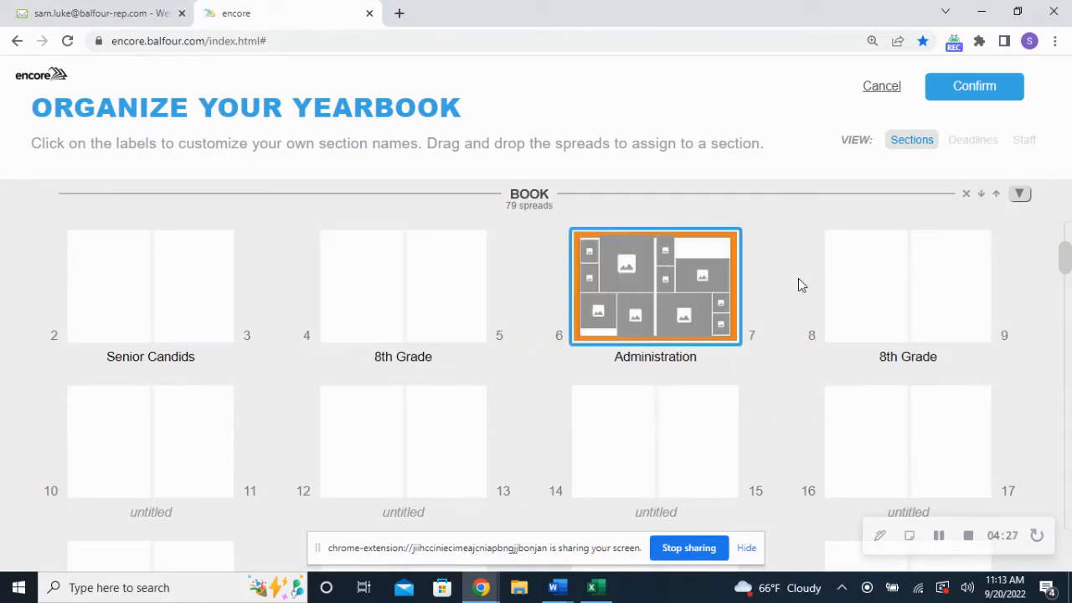
left_click_drag(641, 291, 394, 295)
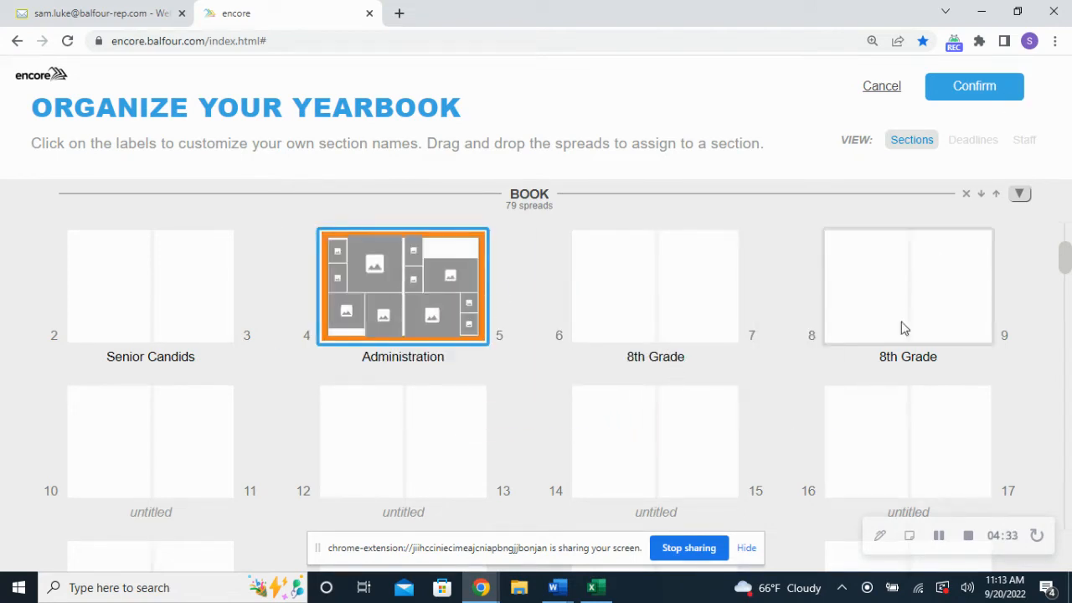
Exit Organize Your Yearbook without saving the section changes and return to the Settings Setup page.
scroll(901, 322, "up", 3)
scroll(901, 322, "up", 1)
scroll(901, 322, "down", 1)
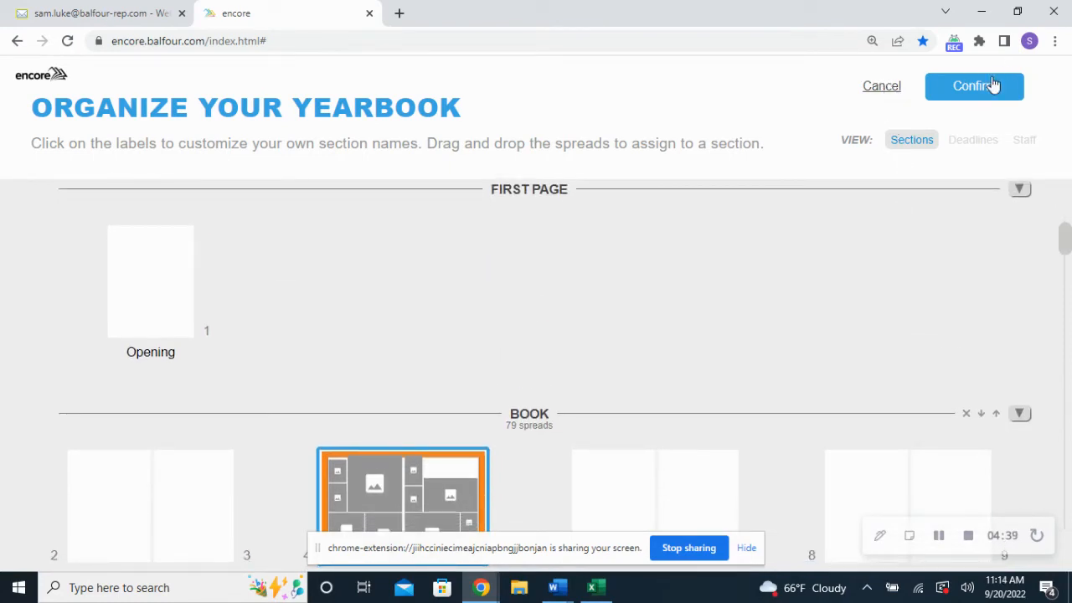
left_click(883, 84)
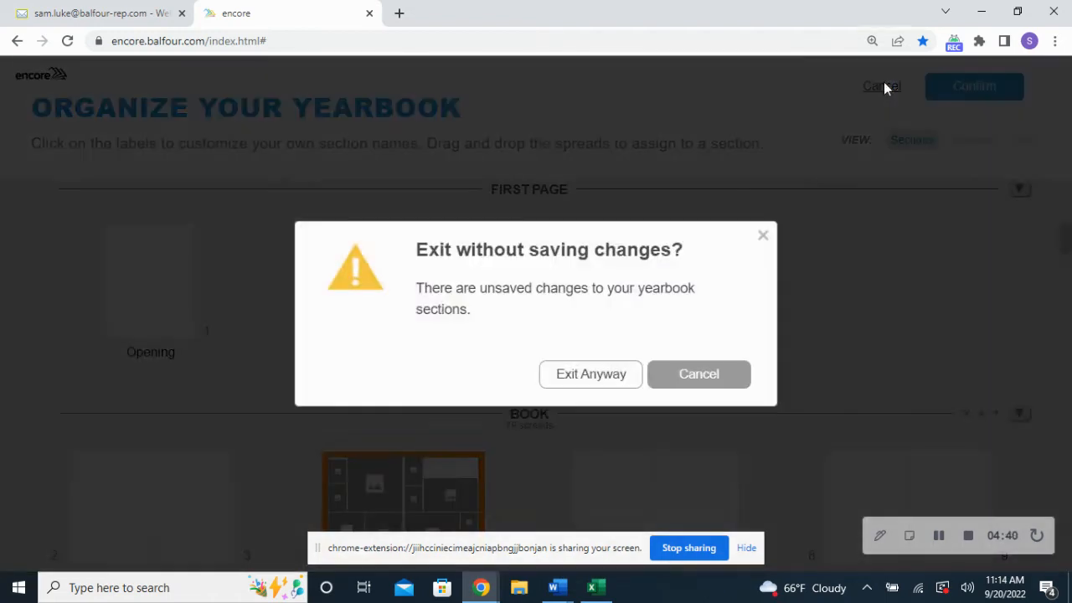
left_click(591, 376)
left_click(591, 376)
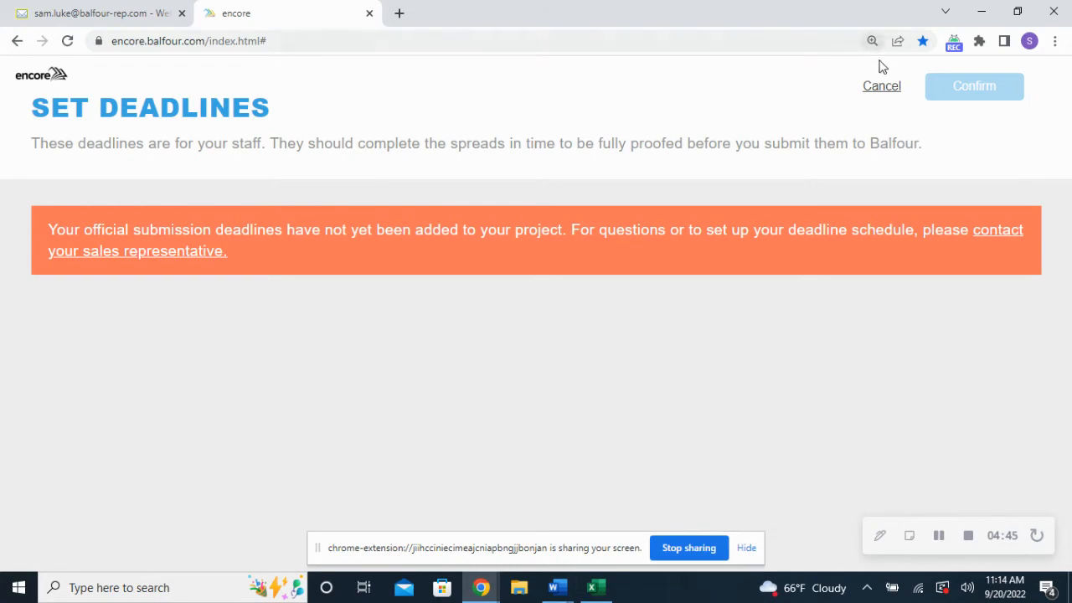
left_click(882, 89)
Open the Customize Page Properties setup, collapse the Fonts properties and expand Units & Margins.
scroll(781, 386, "down", 2)
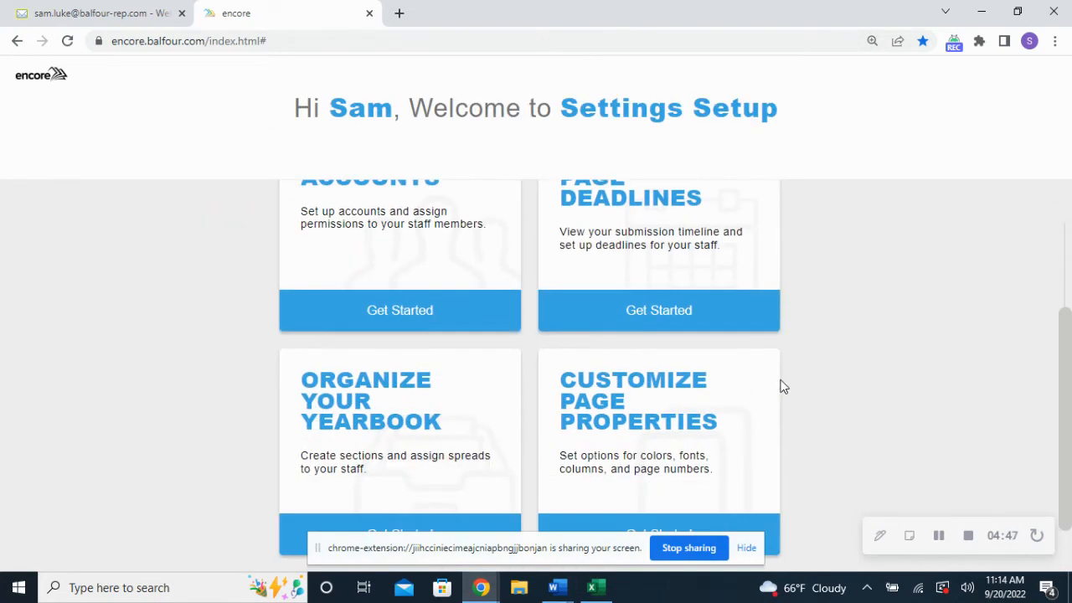
left_click(631, 434)
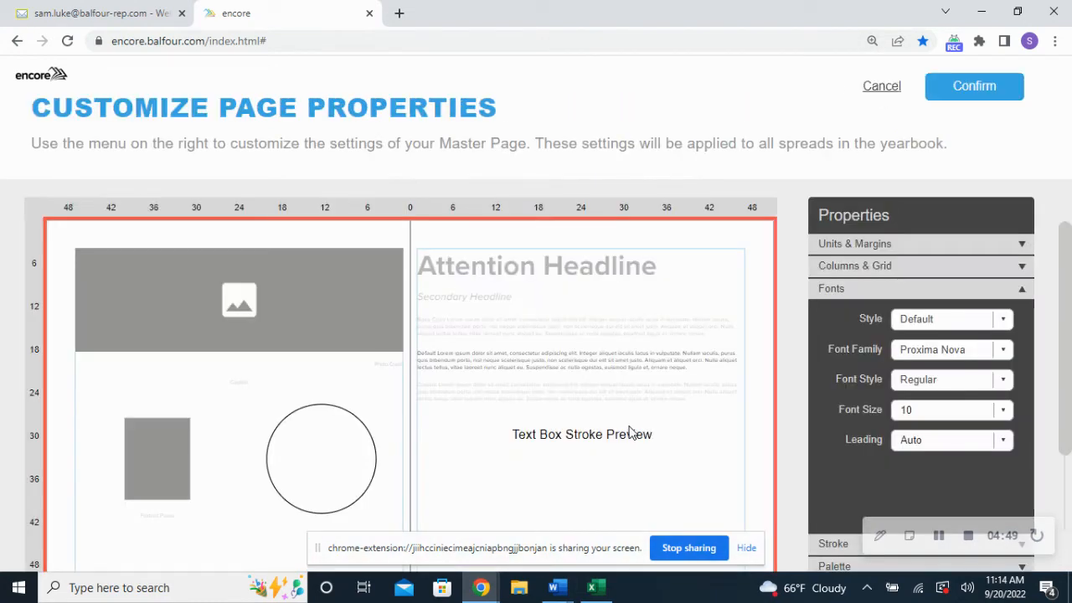
left_click(912, 290)
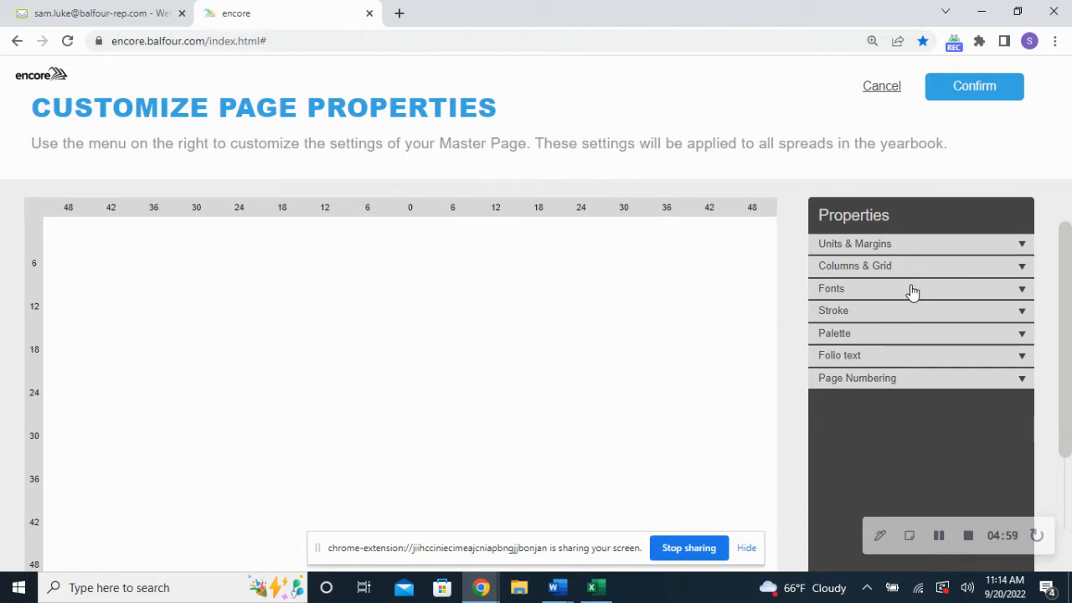
left_click(886, 247)
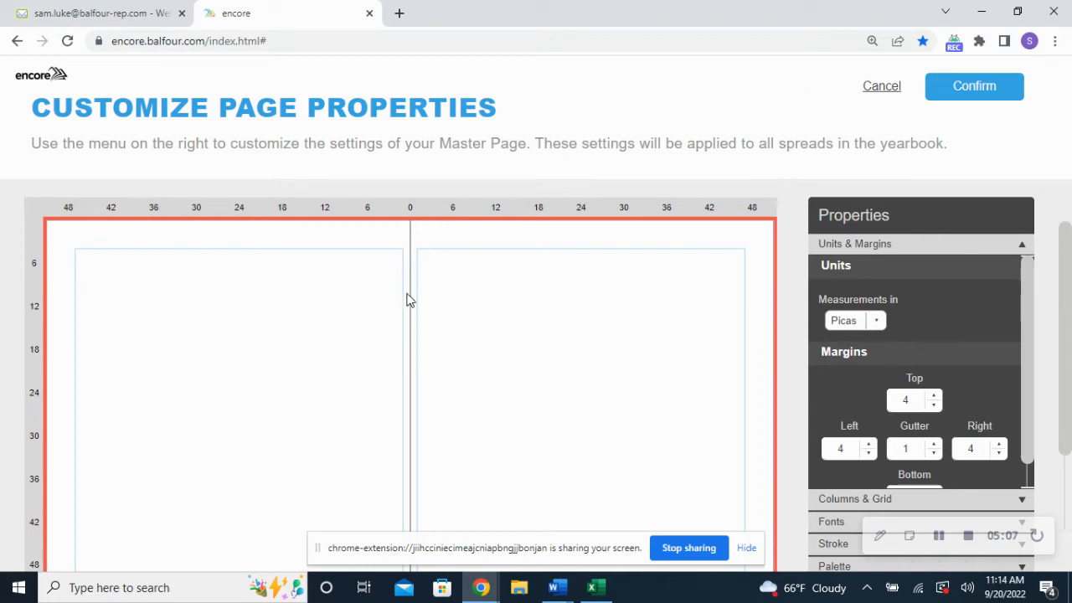
Try a gutter margin of 2 picas, set it back to 1, and collapse the Units & Margins properties.
left_click(933, 445)
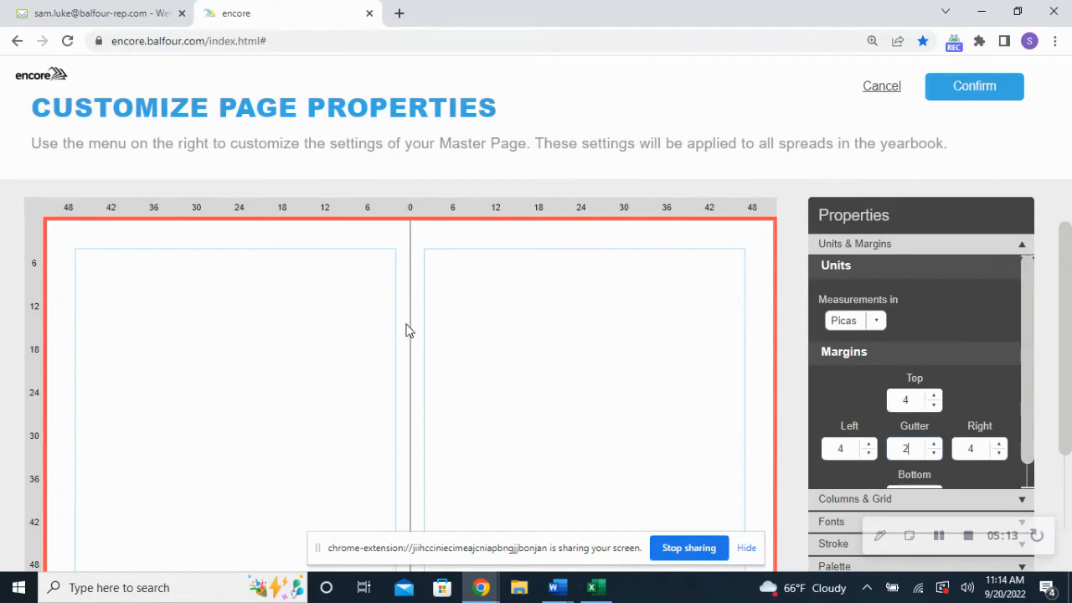
left_click(935, 453)
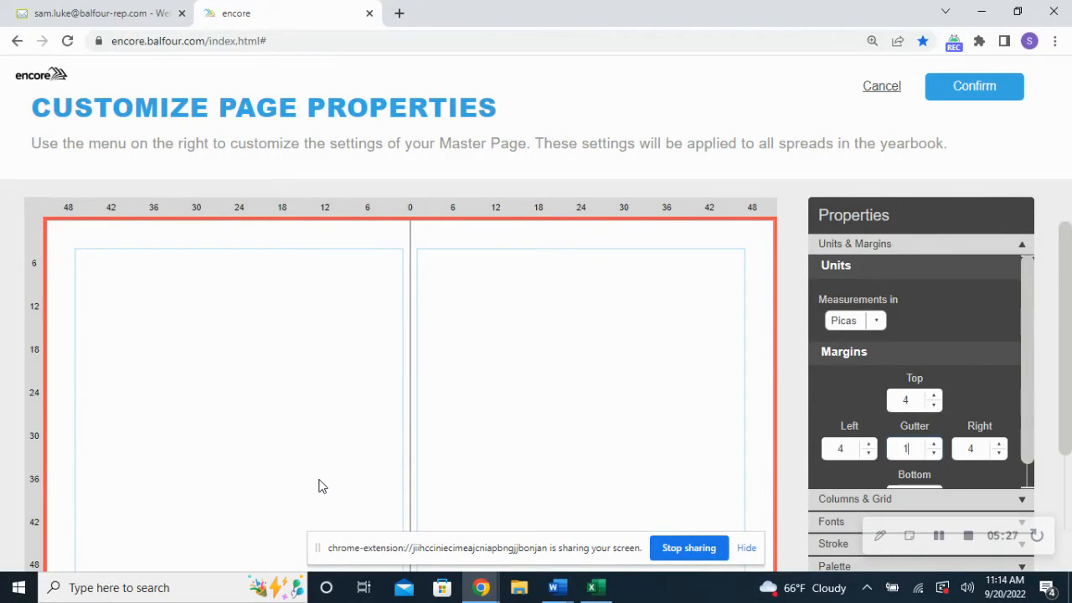
left_click(873, 245)
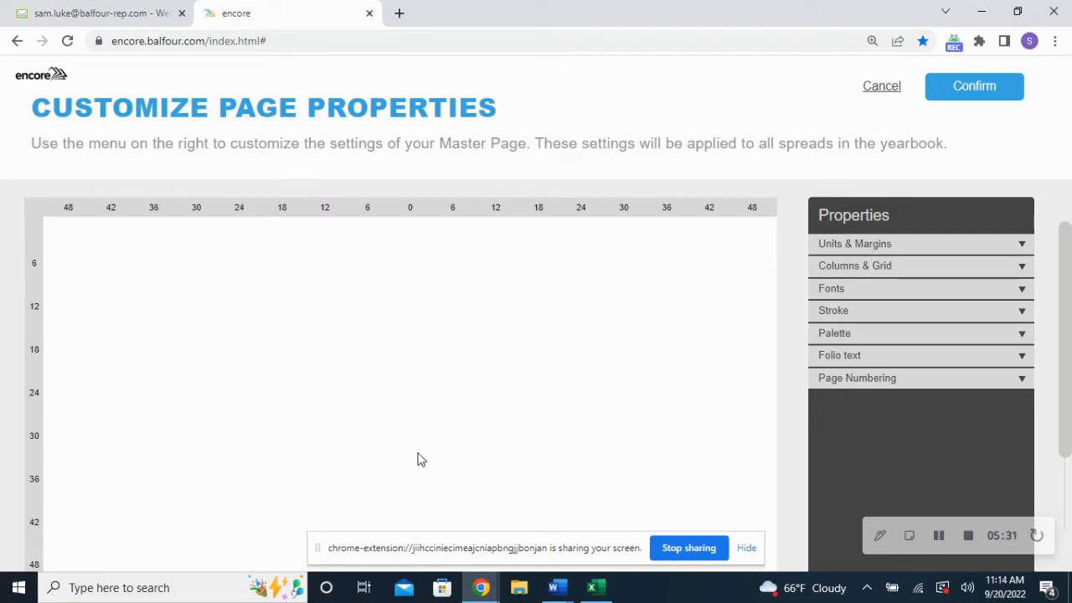
Expand the Columns & Grid properties, try the 4-column guides on the master page, and disable them.
left_click(880, 268)
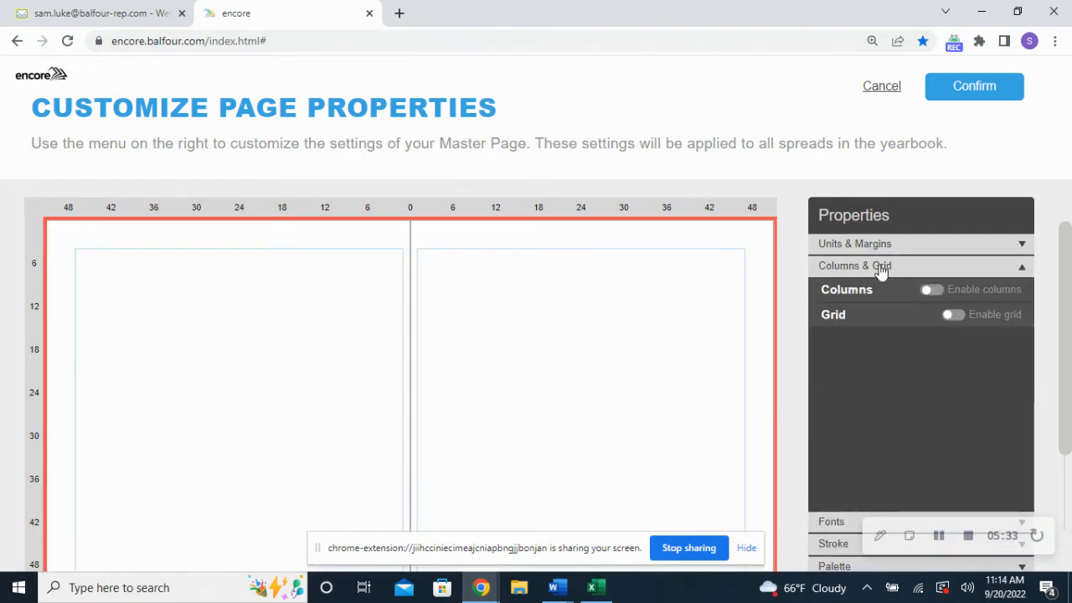
left_click(932, 291)
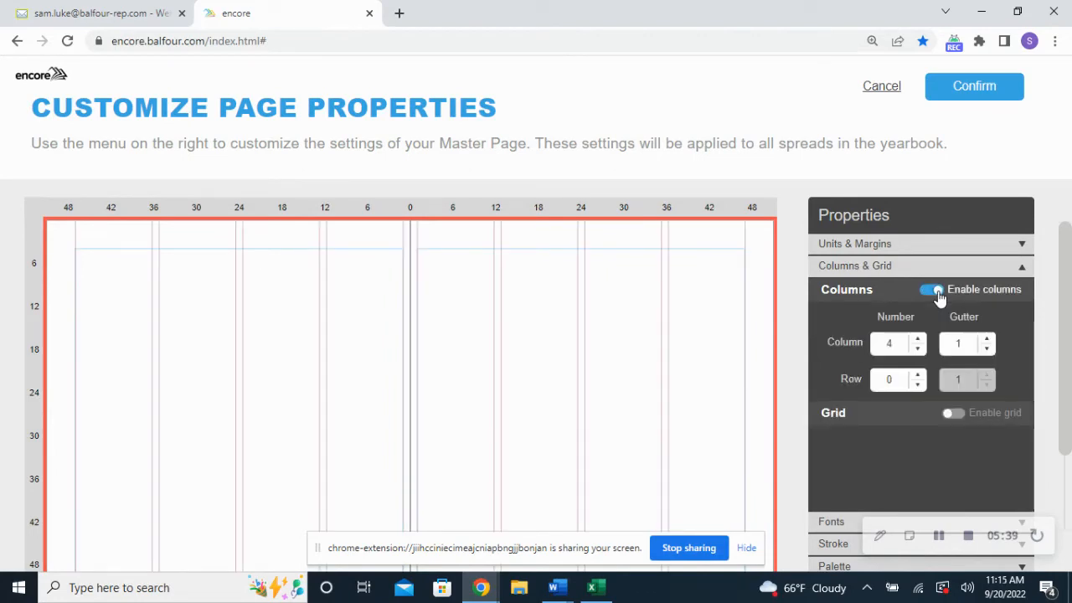
scroll(616, 292, "down", 3)
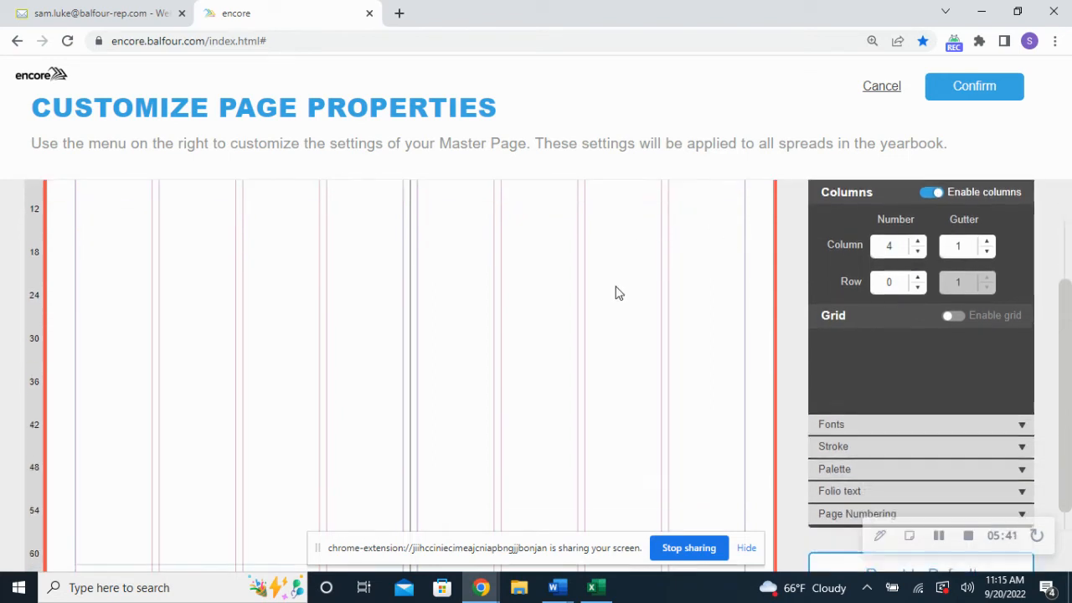
scroll(616, 293, "up", 3)
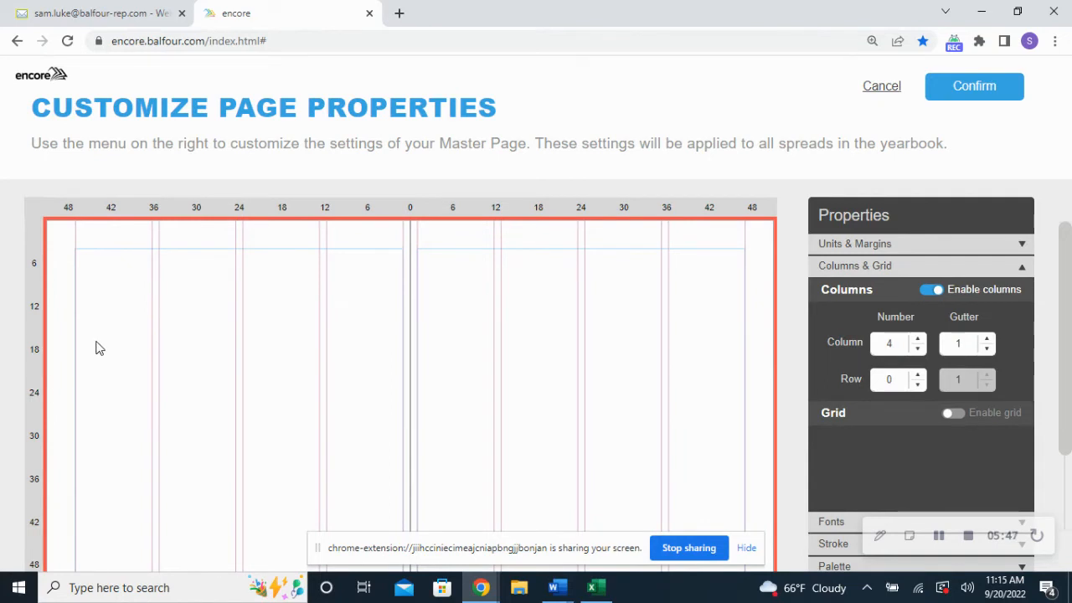
left_click(932, 289)
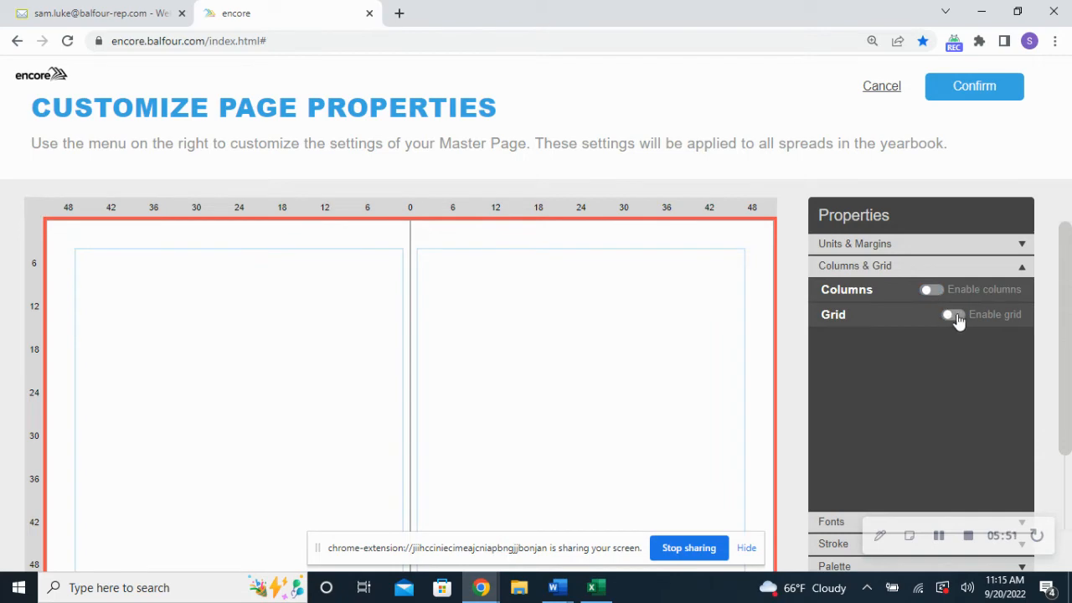
Try the grid with gridlines every 2 and every 1, disable it, and collapse the Columns & Grid properties.
left_click(954, 315)
left_click(937, 345)
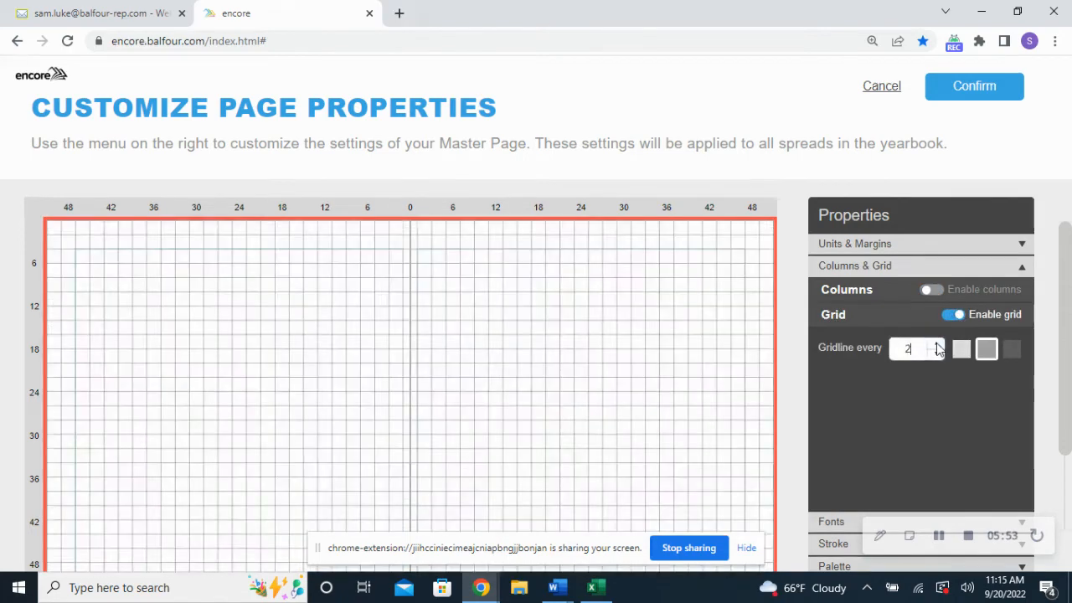
left_click(935, 353)
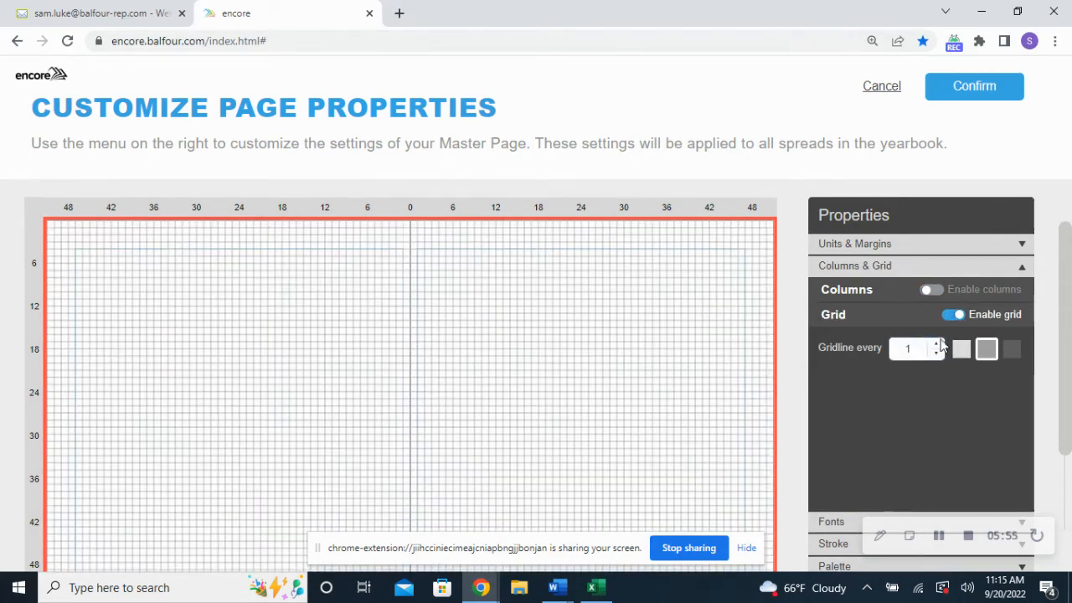
left_click(954, 316)
left_click(922, 269)
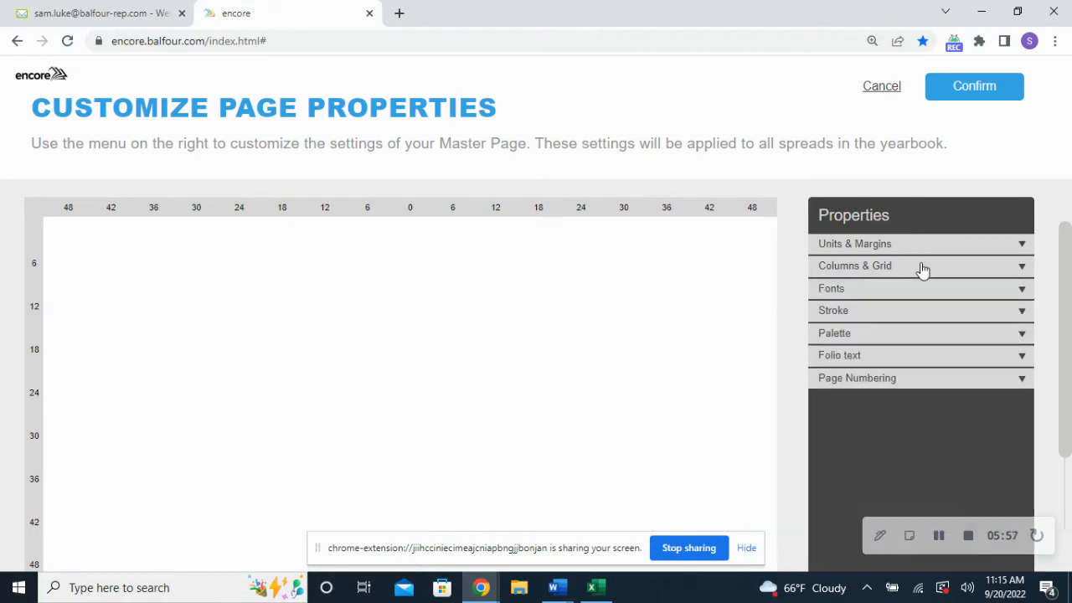
In the Fonts properties, try Pinnoccio for the Headline style and set its font family to Pascal.
left_click(913, 290)
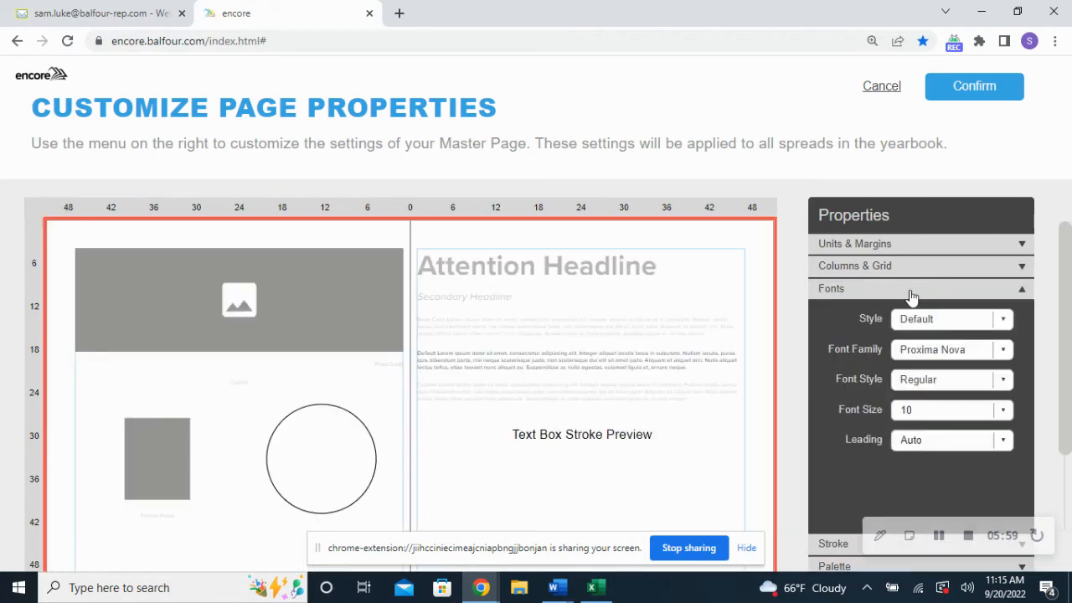
scroll(913, 295, "down", 1)
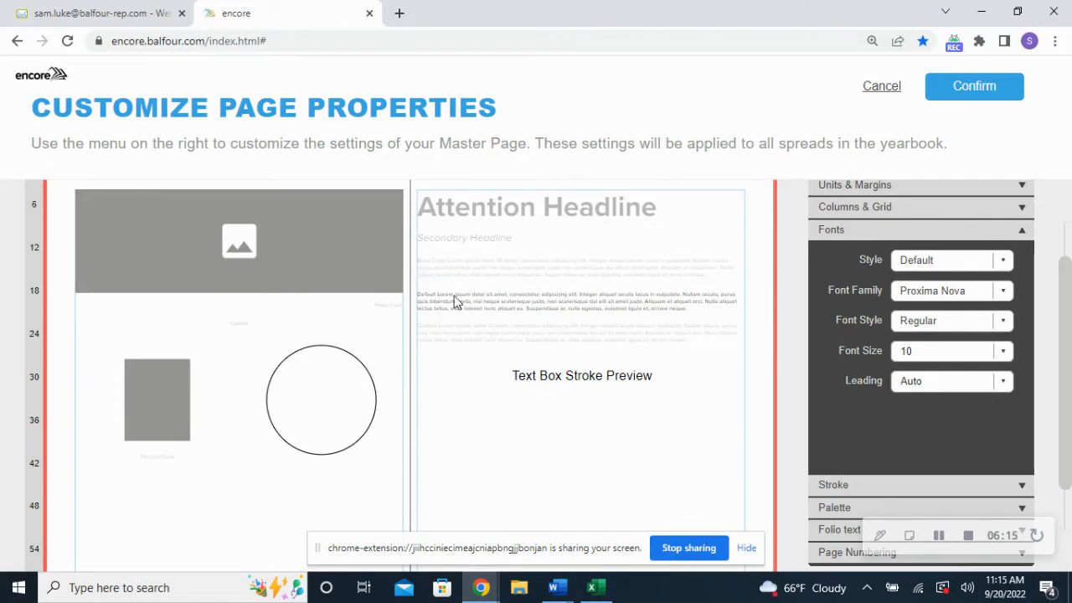
scroll(299, 241, "up", 1)
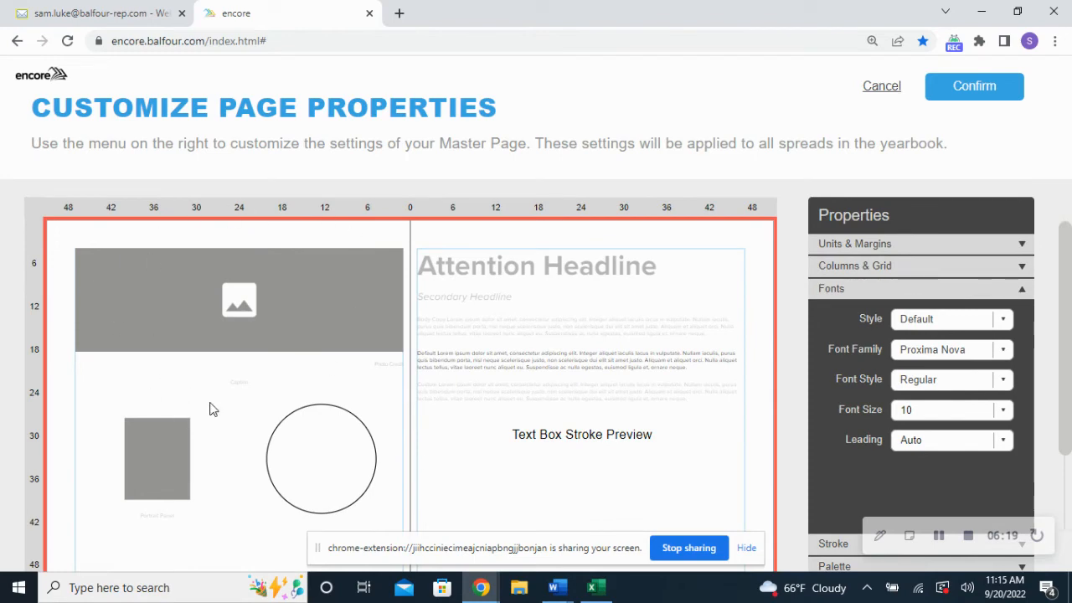
left_click(983, 326)
left_click(946, 350)
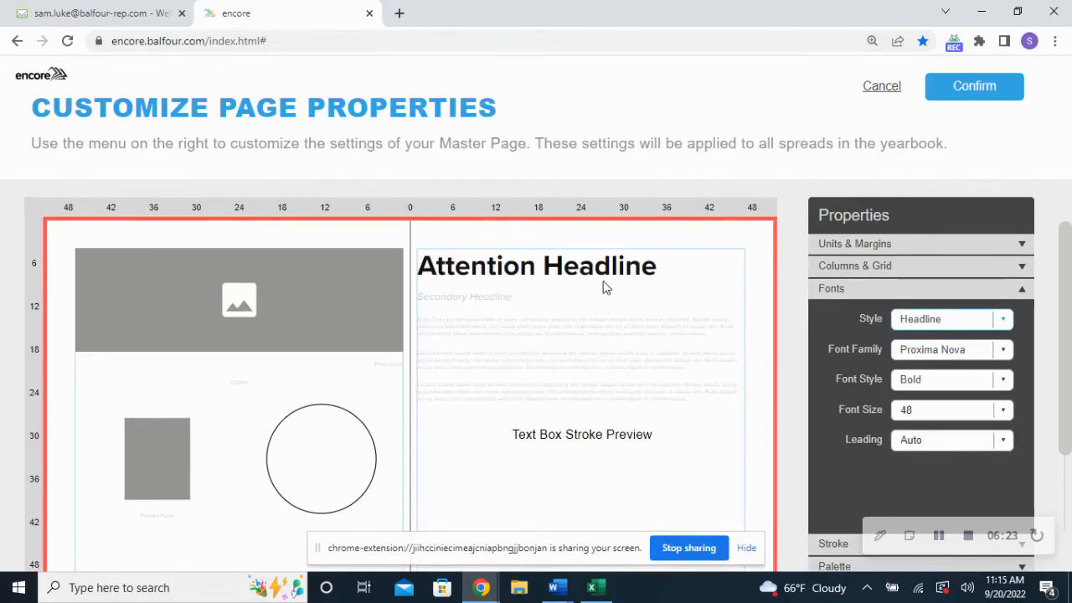
left_click(931, 353)
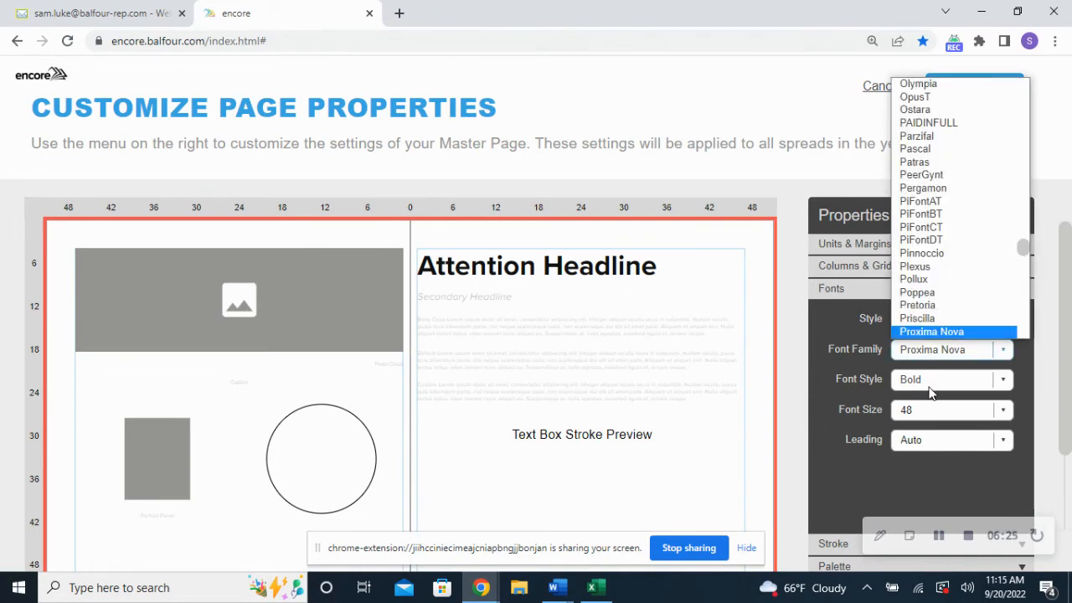
left_click(921, 252)
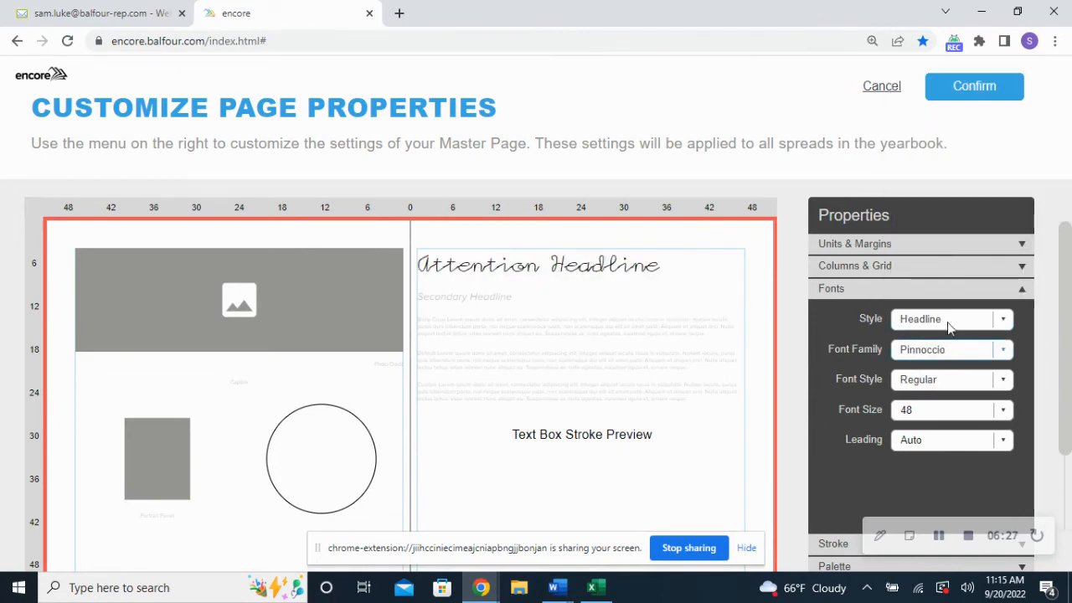
left_click(971, 355)
left_click(925, 236)
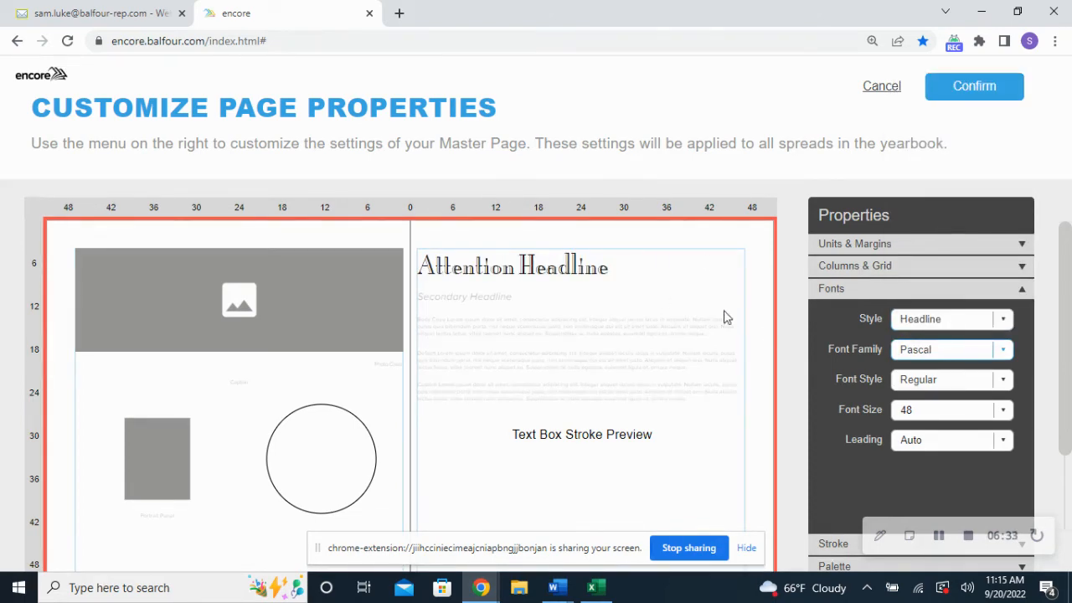
Set the Body Copy style's font size to 12 and collapse the Fonts properties.
left_click(945, 319)
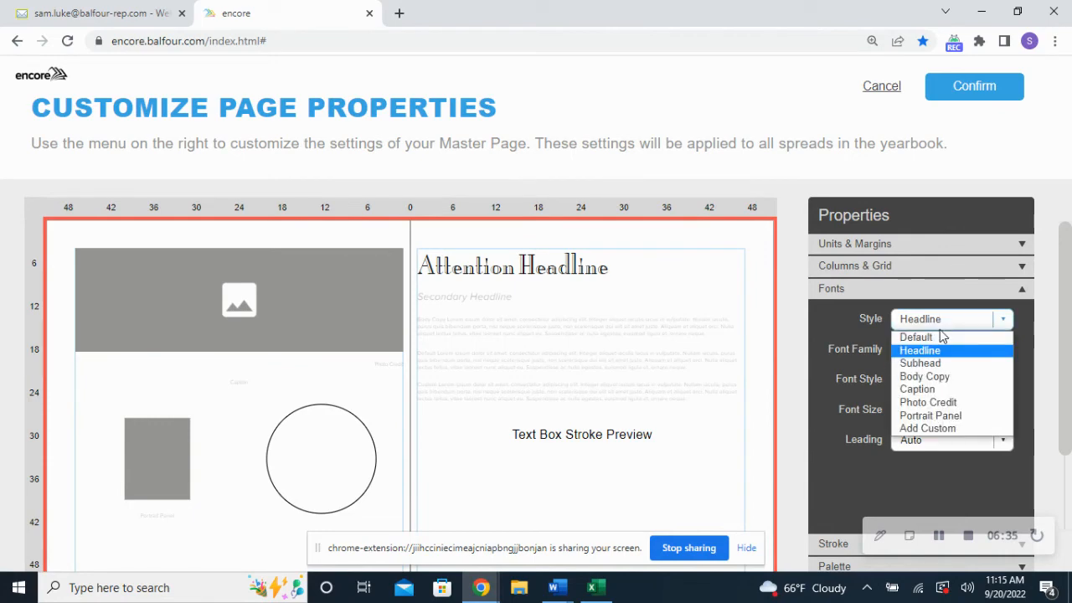
left_click(935, 378)
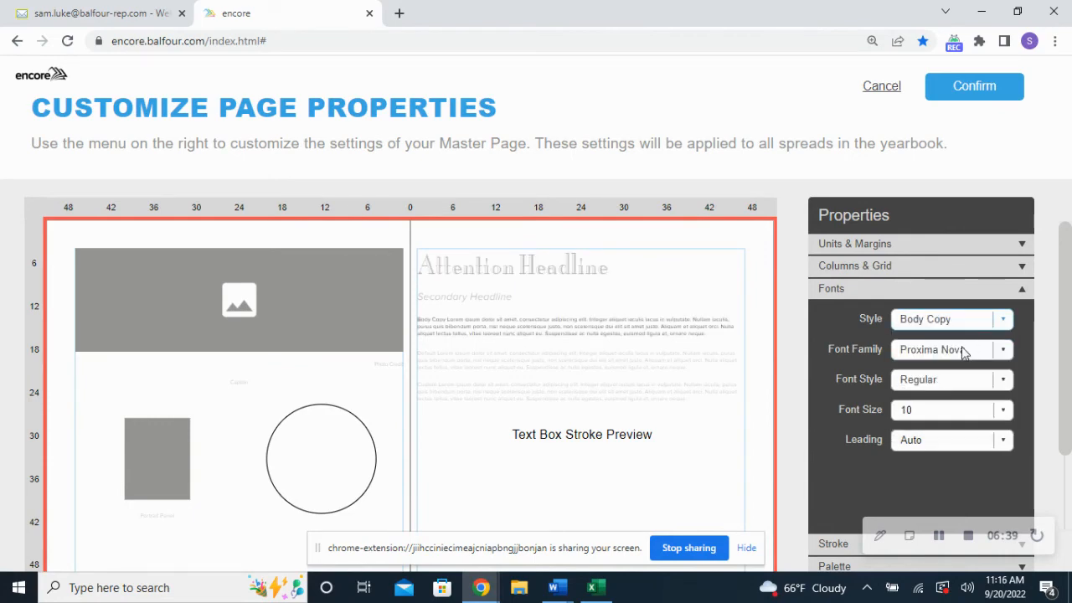
left_click(955, 409)
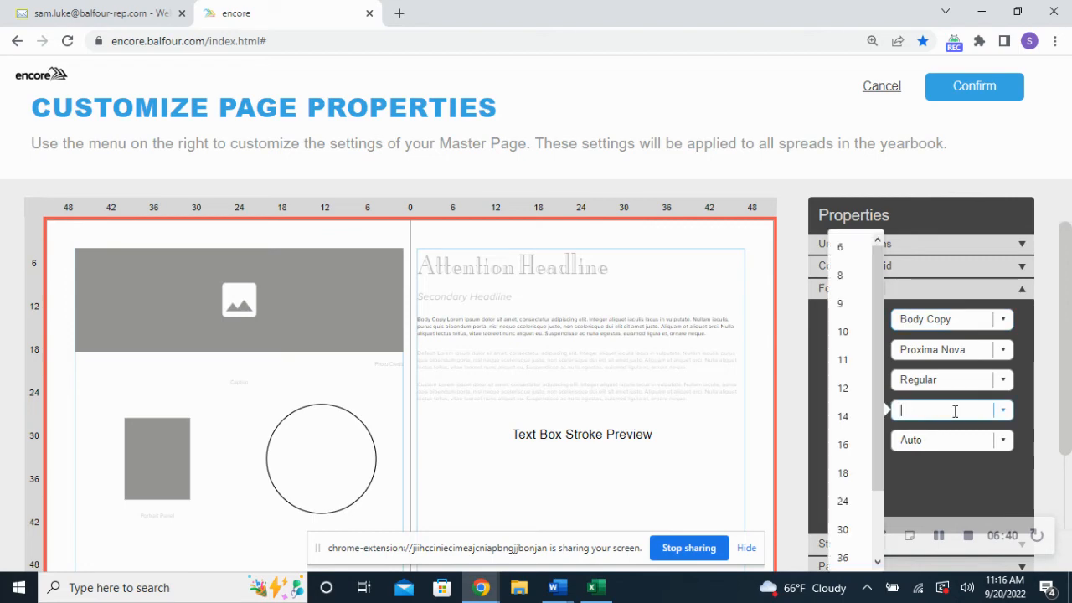
left_click(844, 389)
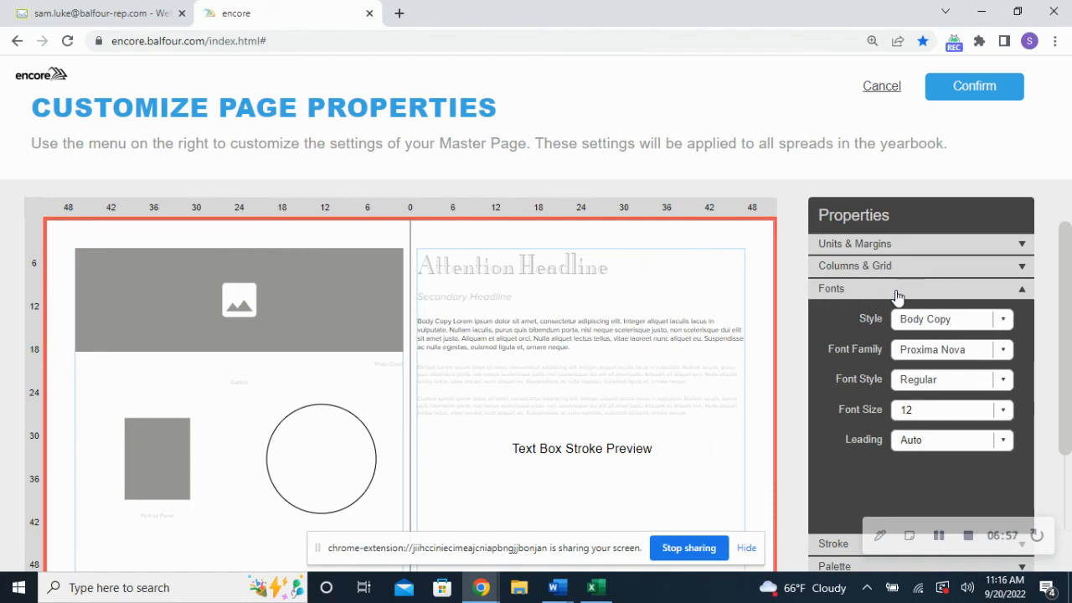
left_click(896, 293)
Expand the Stroke properties and set the Photos stroke weight to 2.
left_click(903, 314)
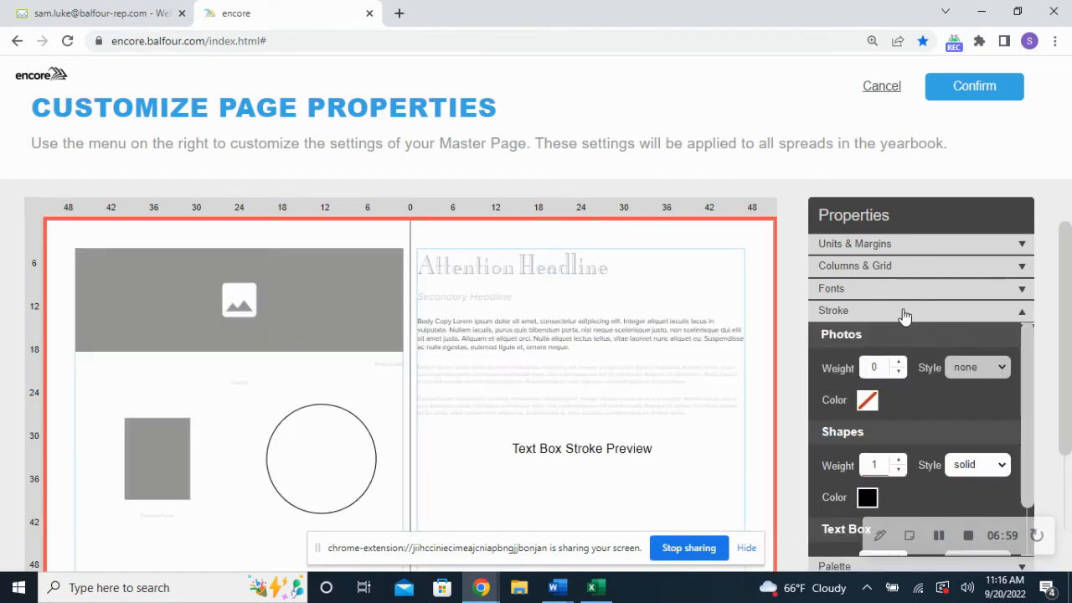
left_click(897, 363)
left_click(897, 363)
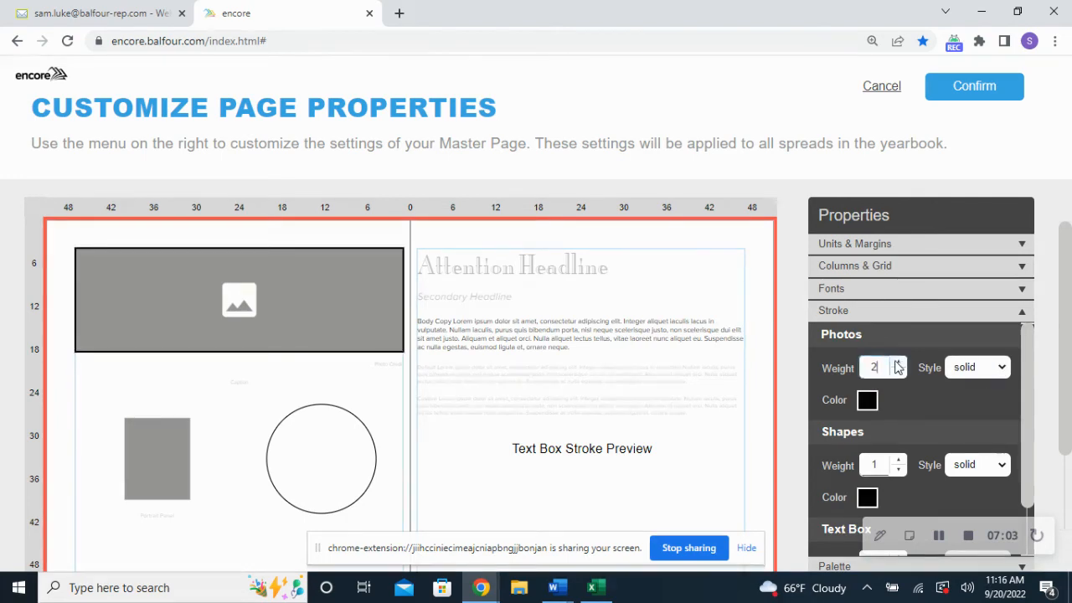
left_click(898, 374)
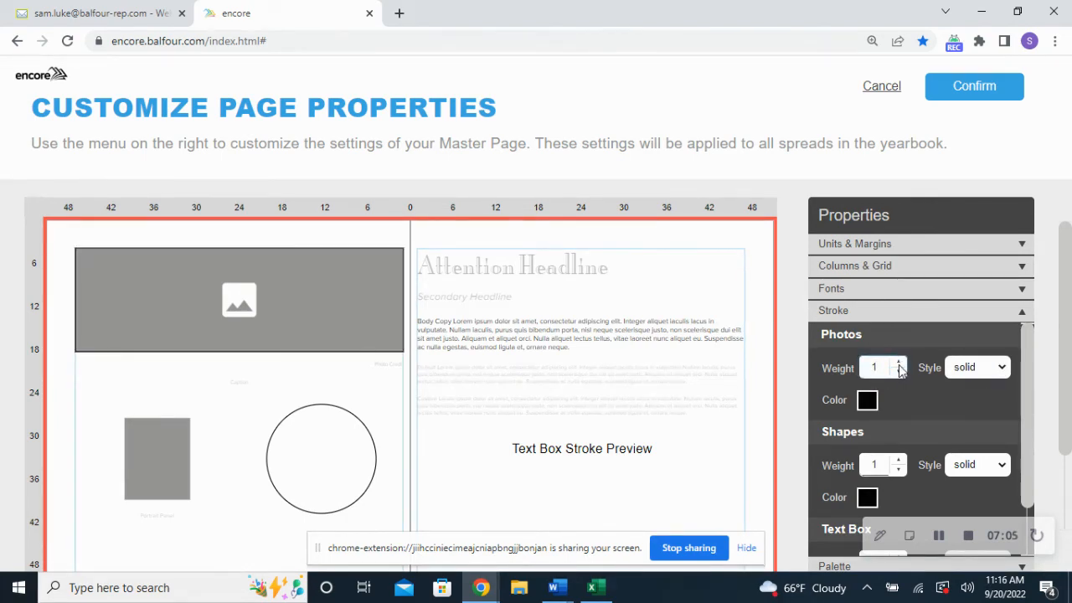
left_click(899, 364)
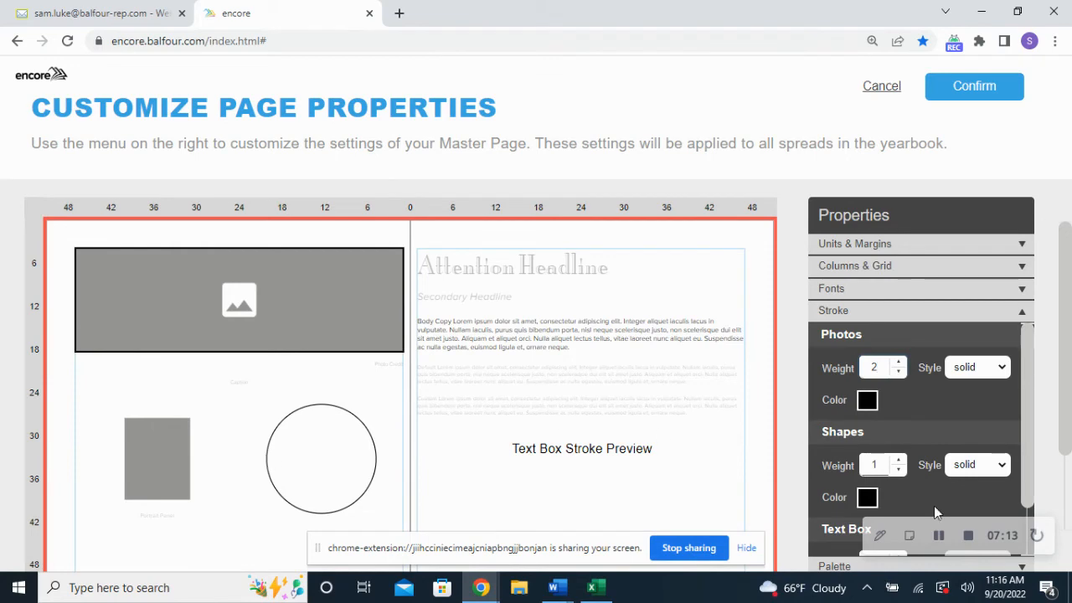
Try a Shapes stroke weight of 3, set it back to 1, and collapse the Stroke properties.
left_click(899, 460)
left_click(899, 461)
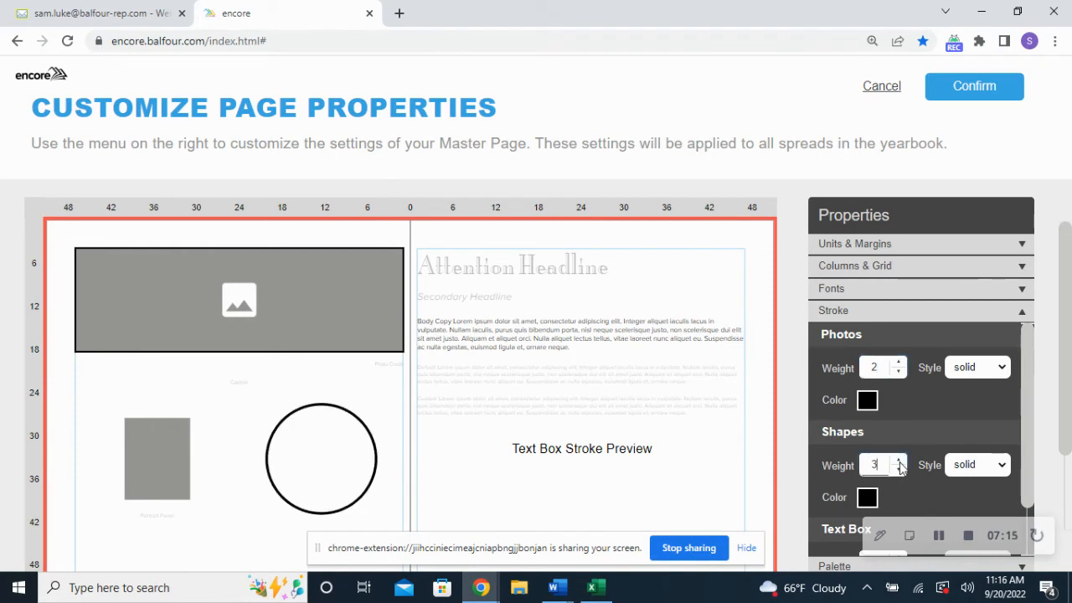
left_click(899, 470)
left_click(899, 471)
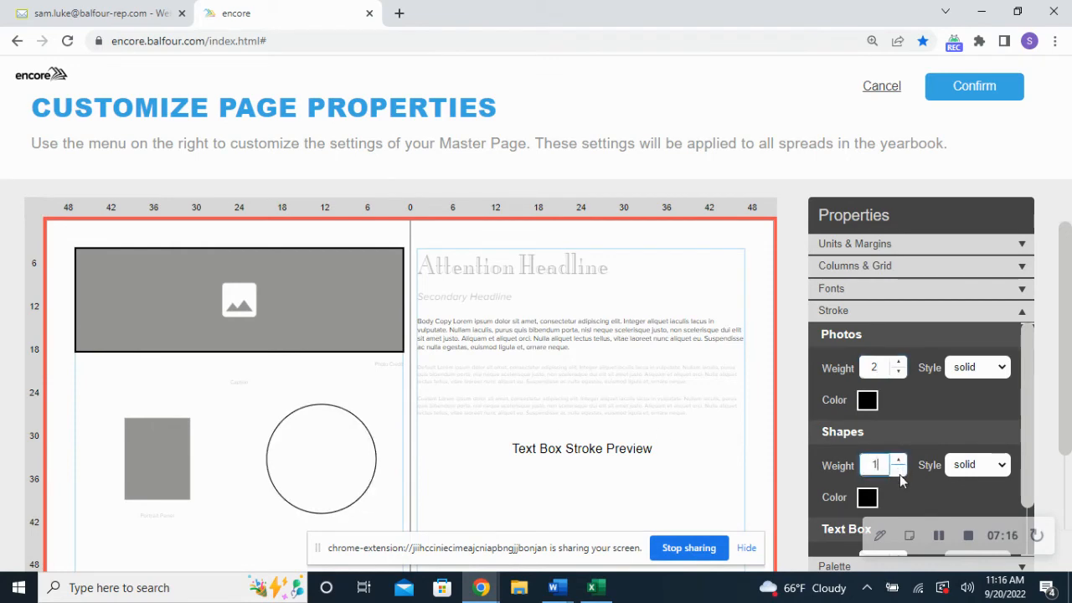
left_click(895, 316)
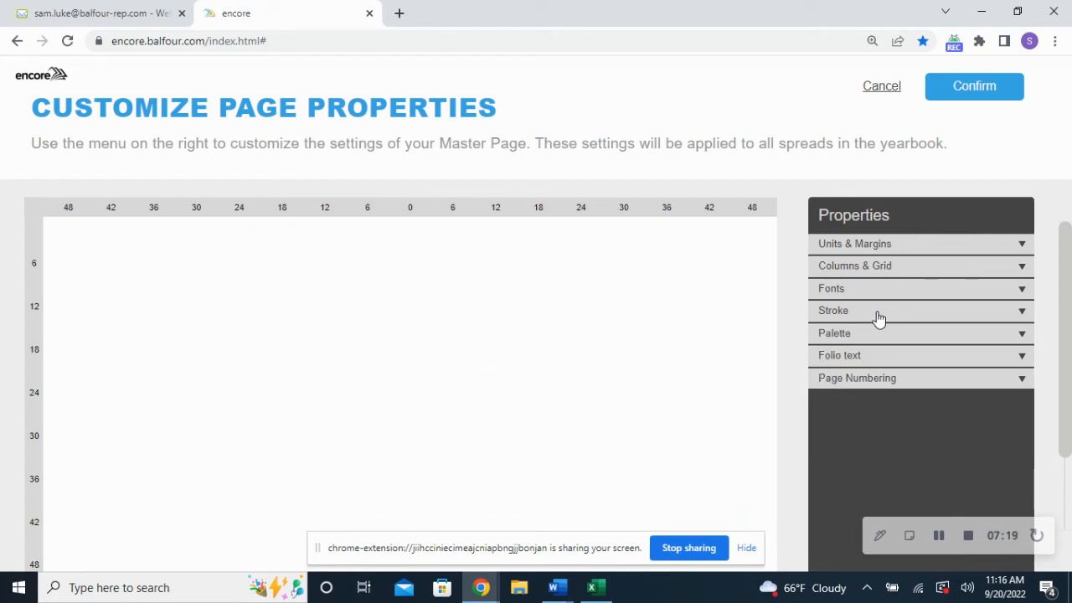
left_click(878, 315)
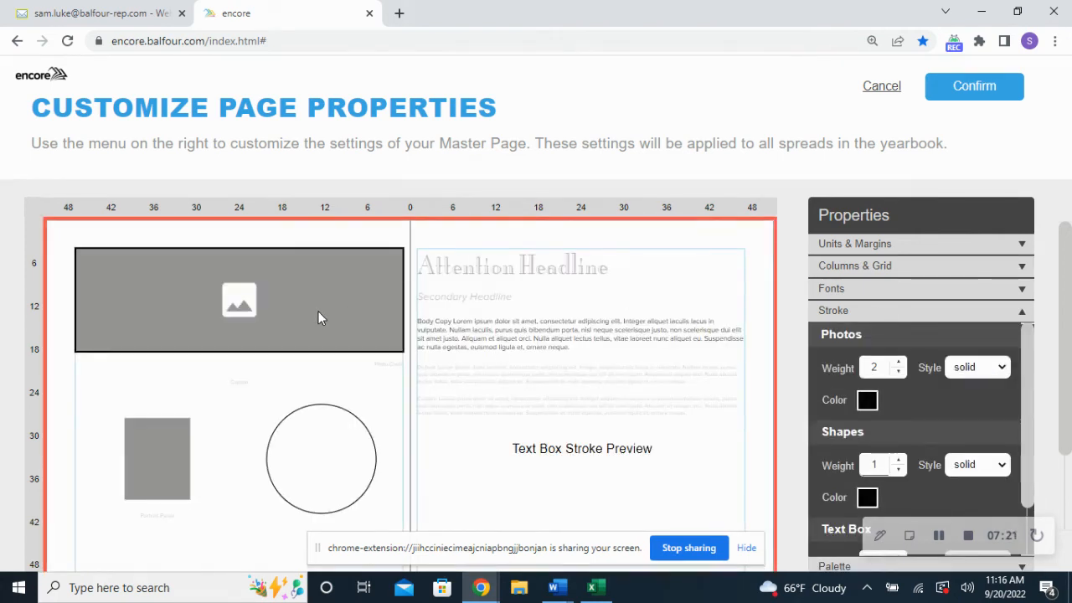
left_click(912, 314)
Expand the Palette properties, review the Balfour Color Palette swatches and the selected colors, and collapse the Palette properties.
left_click(896, 337)
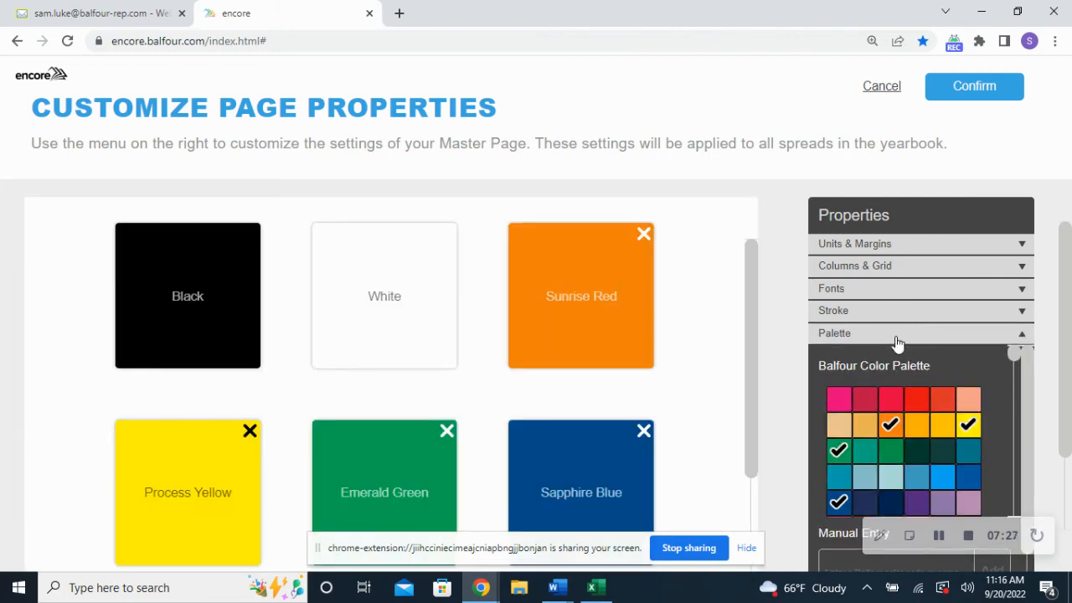
scroll(915, 432, "down", 2)
scroll(915, 444, "up", 1)
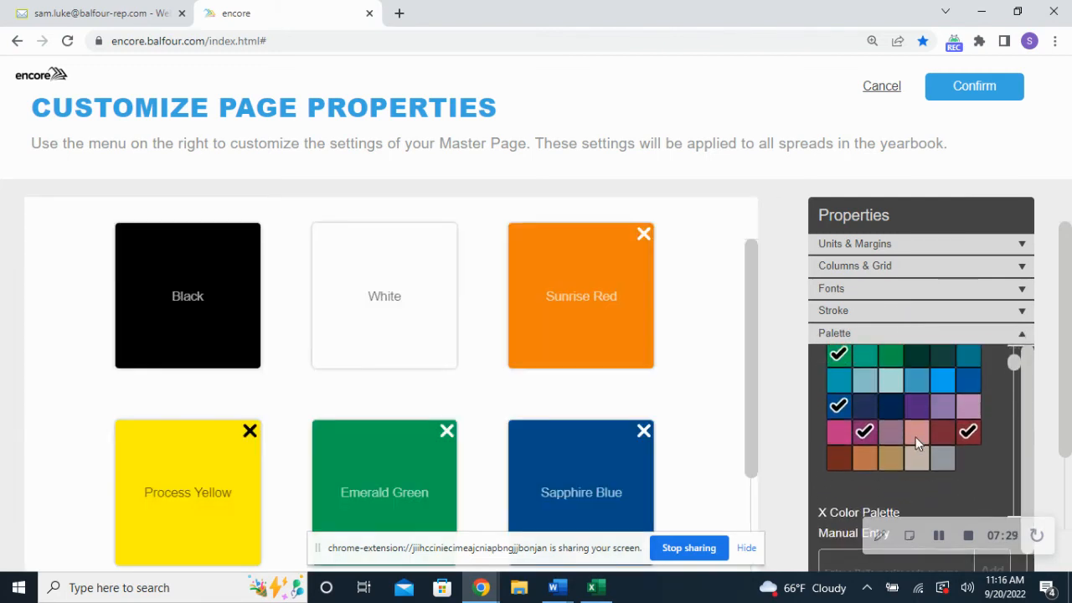
scroll(915, 436, "up", 2)
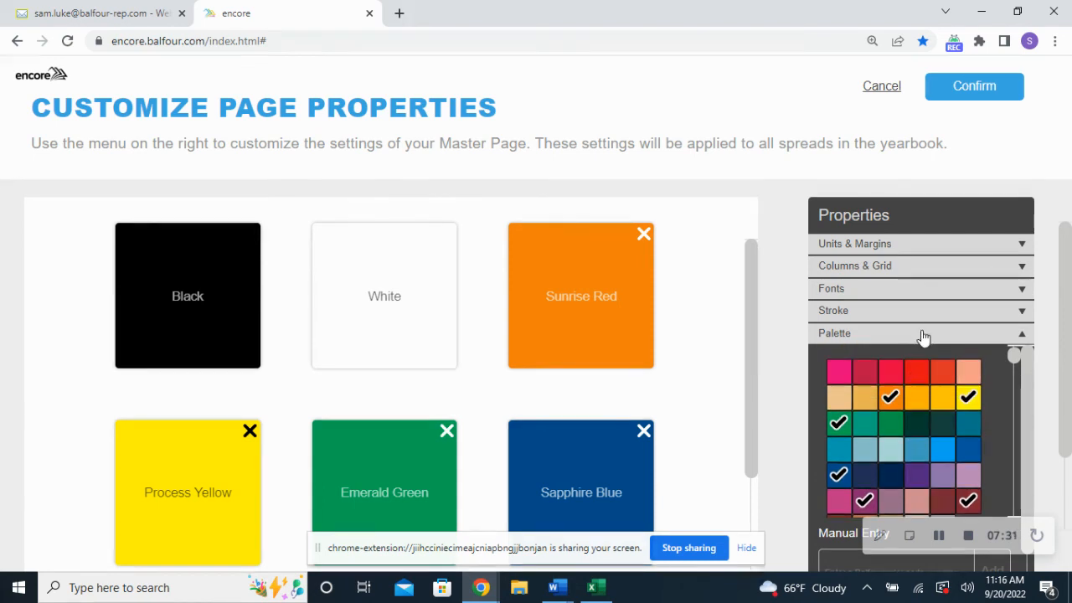
left_click(923, 337)
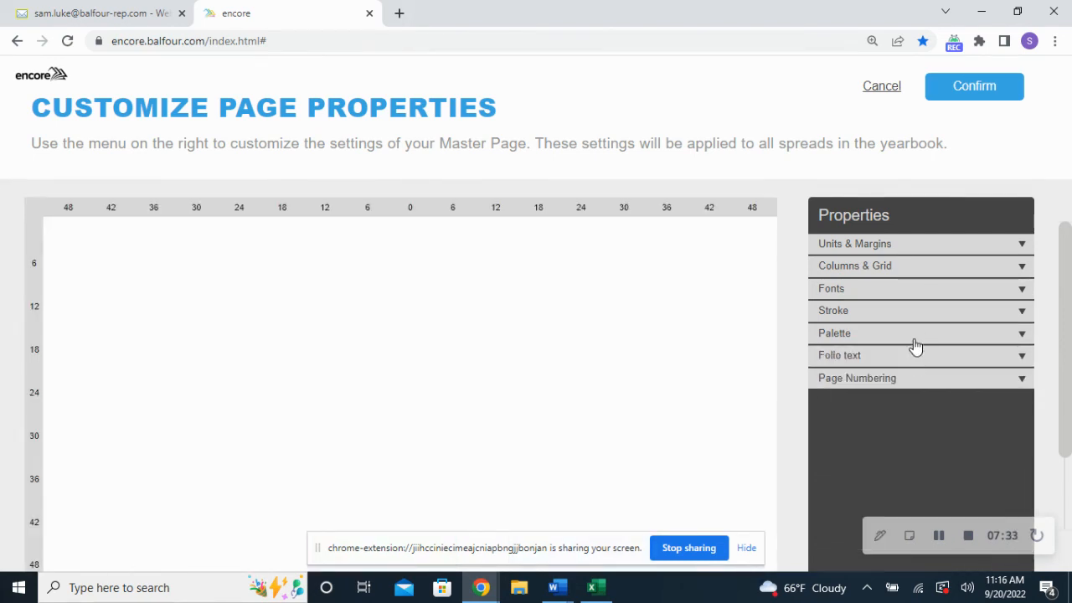
left_click(915, 339)
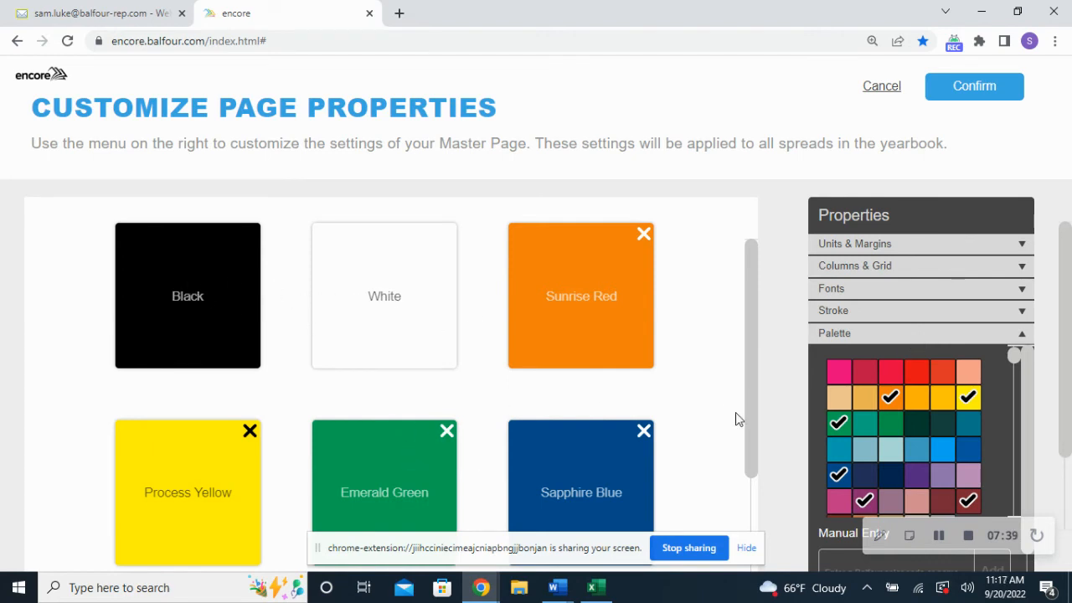
left_click(934, 339)
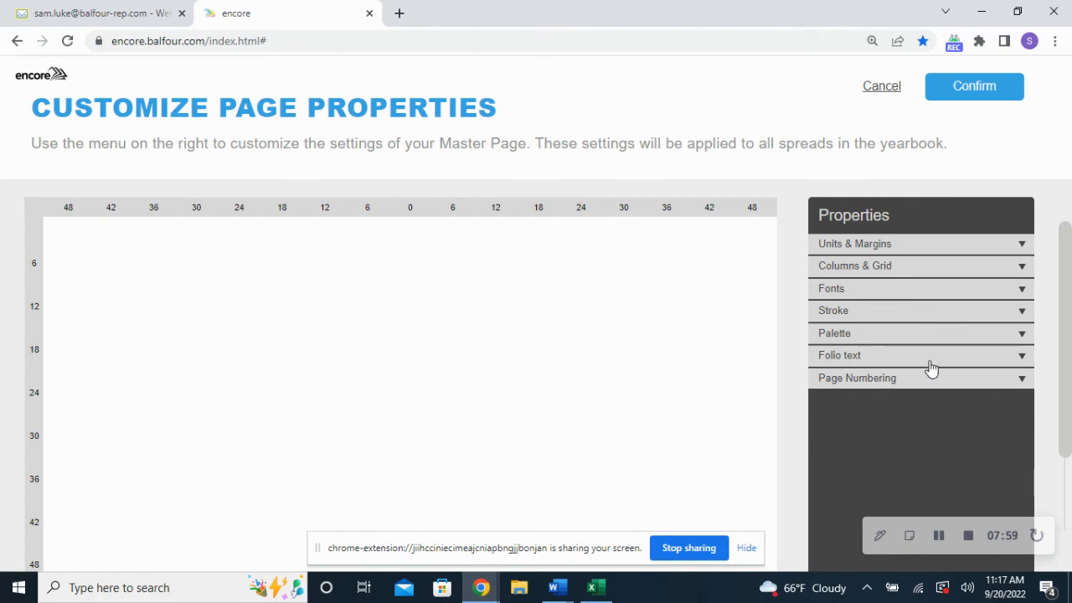
Expand the Folio text properties, try enabling the left and right folio text, and turn both off again.
left_click(930, 360)
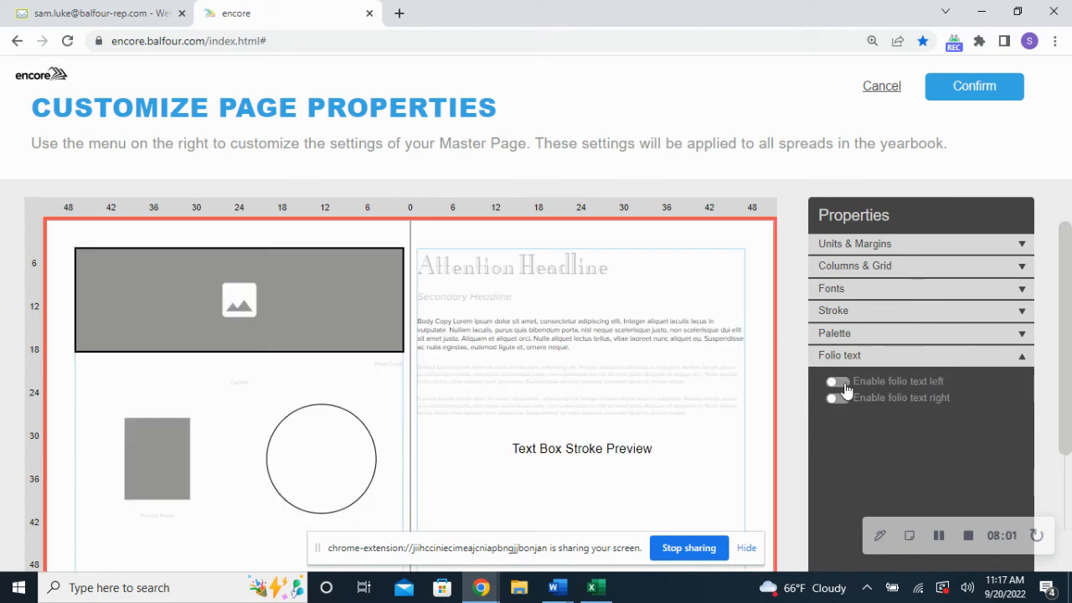
scroll(694, 378, "down", 2)
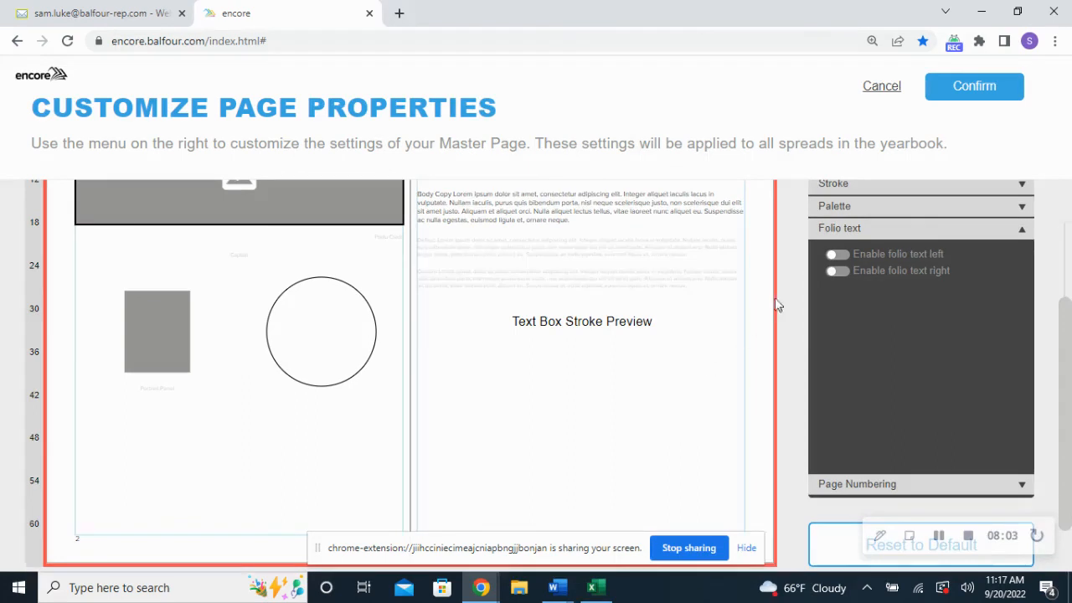
left_click(837, 255)
left_click(837, 271)
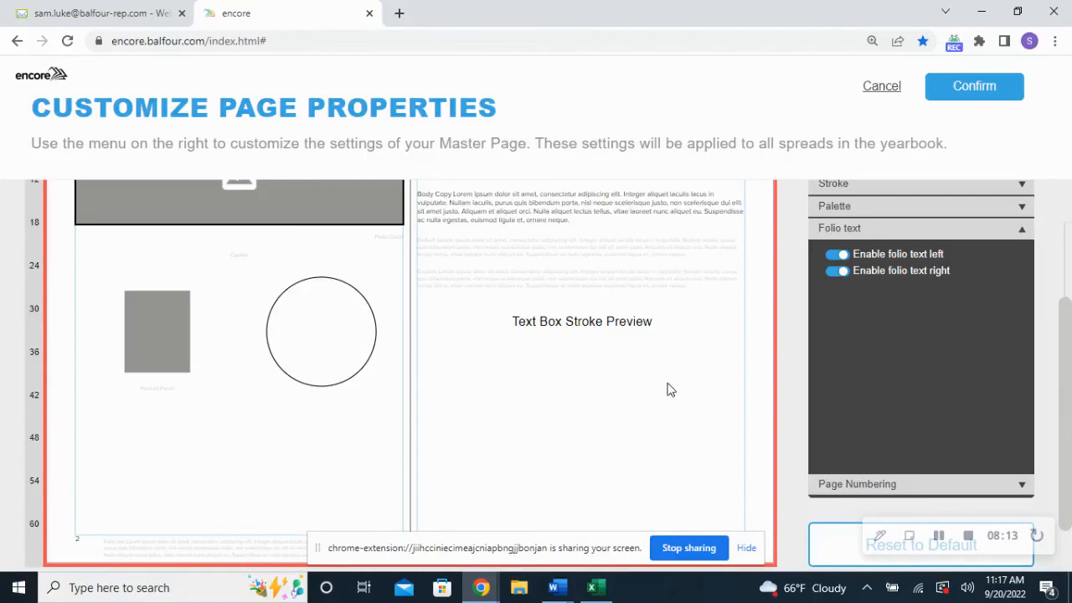
left_click(837, 254)
left_click(837, 270)
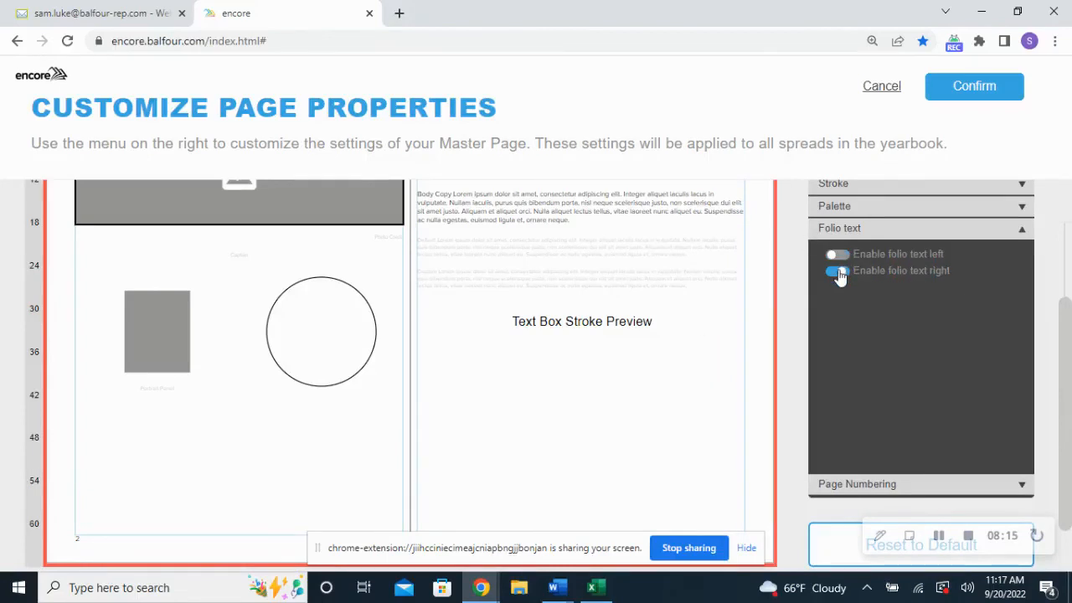
Collapse the Folio text properties, expand Page Numbering, and set the page number font size to 18.
left_click(878, 233)
left_click(890, 260)
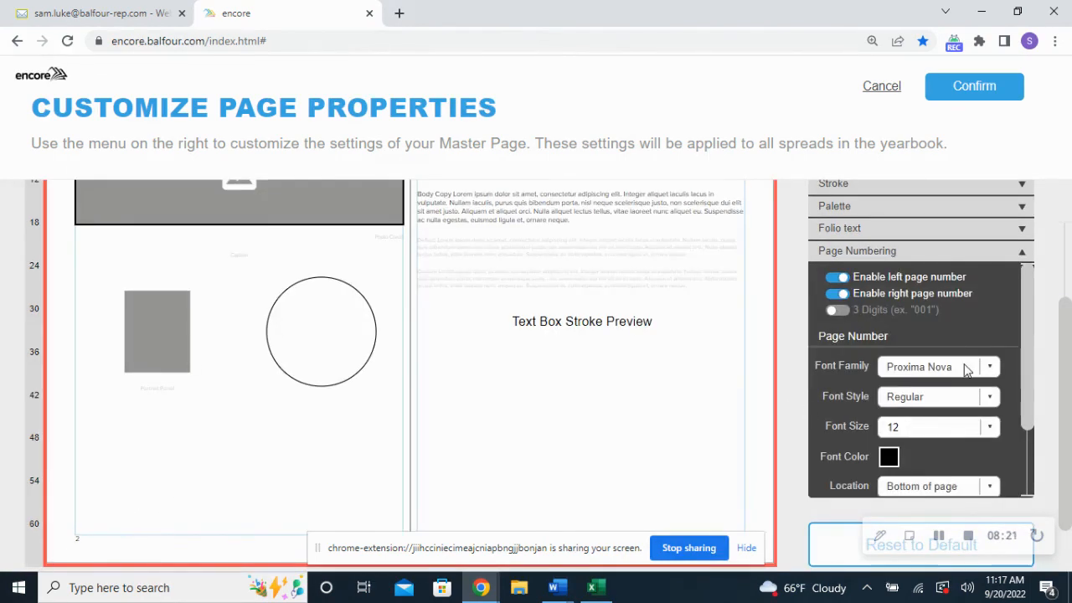
left_click(993, 428)
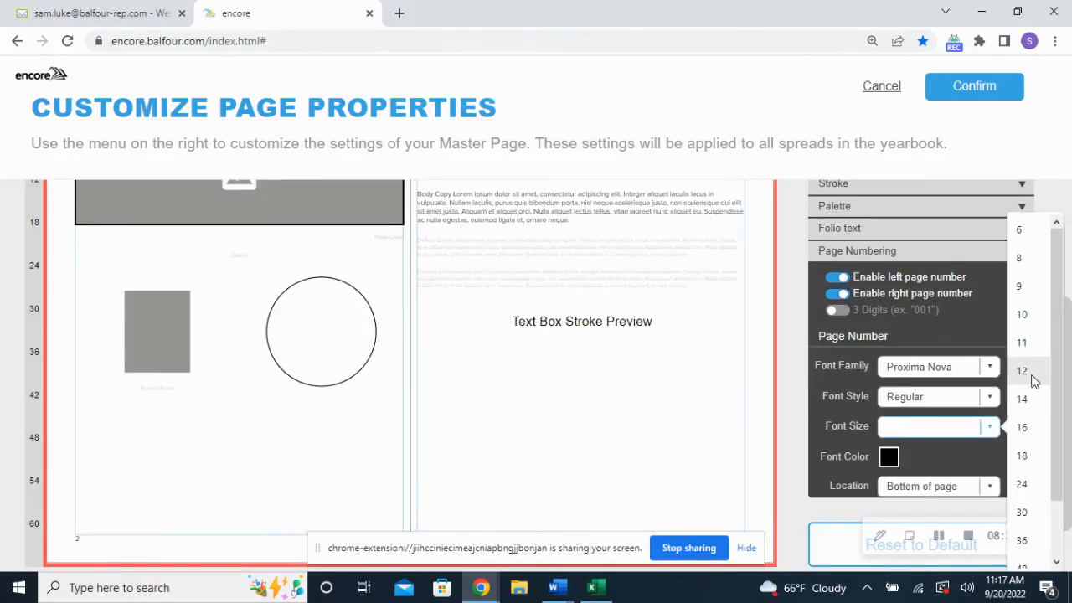
left_click(1023, 456)
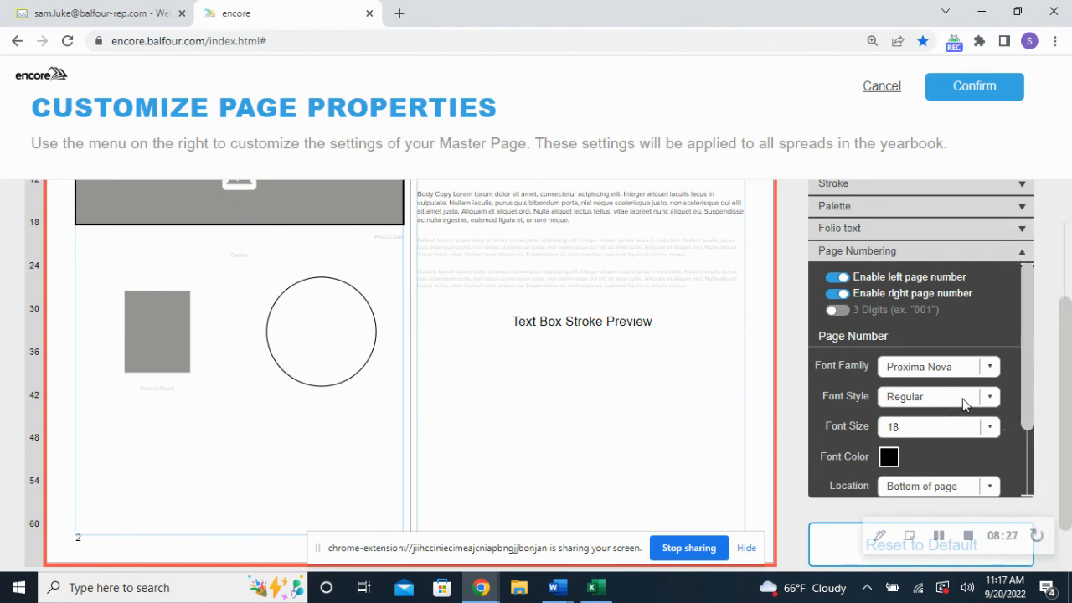
Check the page number location options and keep the location at Bottom of page.
scroll(913, 454, "down", 2)
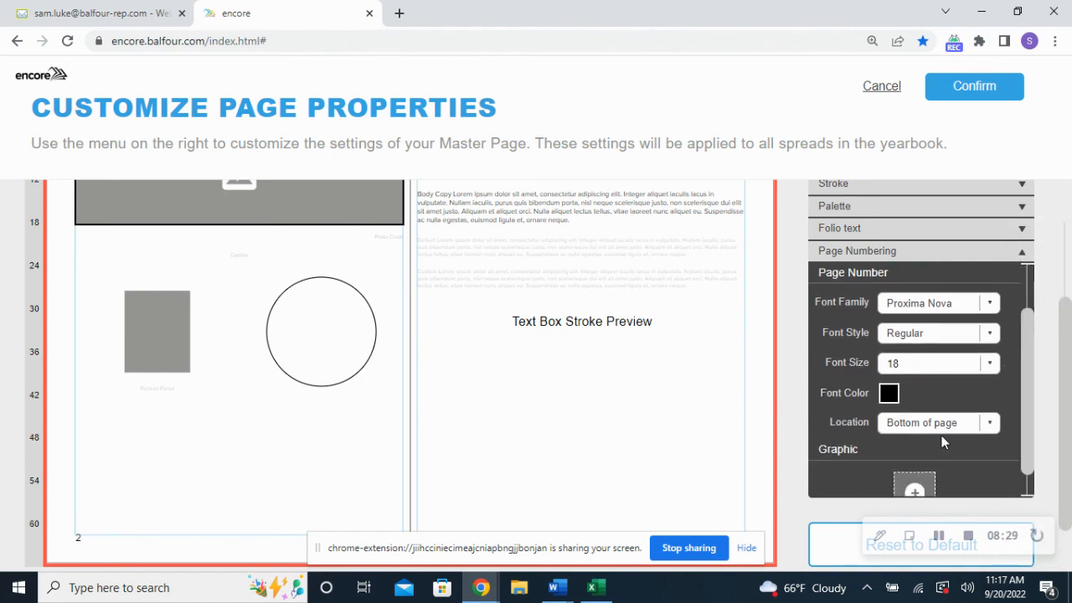
left_click(944, 426)
left_click(941, 453)
left_click(972, 423)
left_click(955, 441)
Browse the Balfour graphics gallery, add the black fingerprint as the page number graphic, and hide the screen-sharing notice.
scroll(955, 443, "down", 1)
left_click(926, 458)
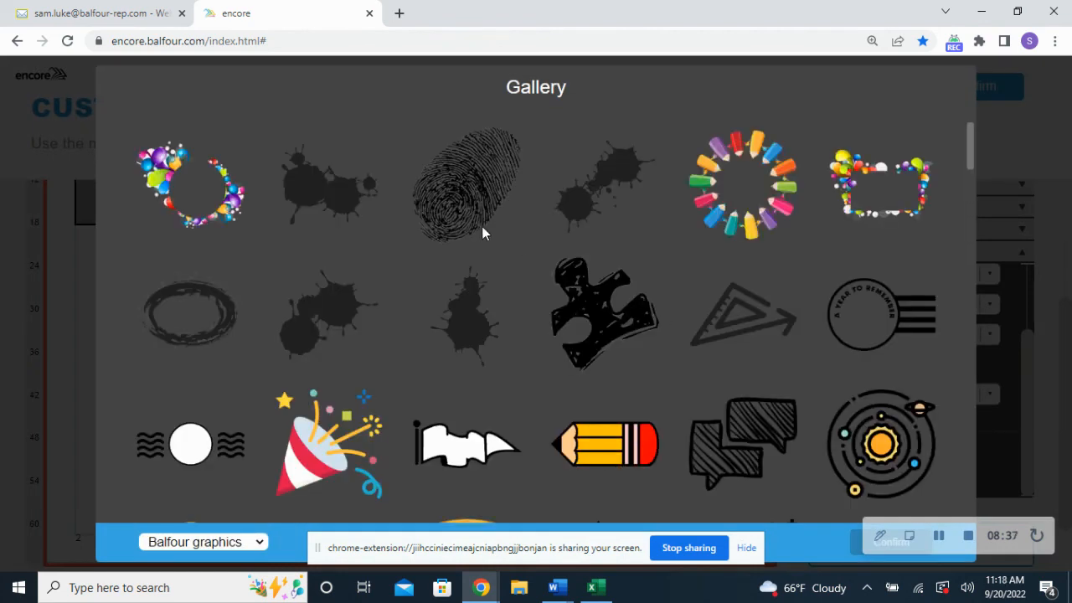
scroll(415, 339, "down", 4)
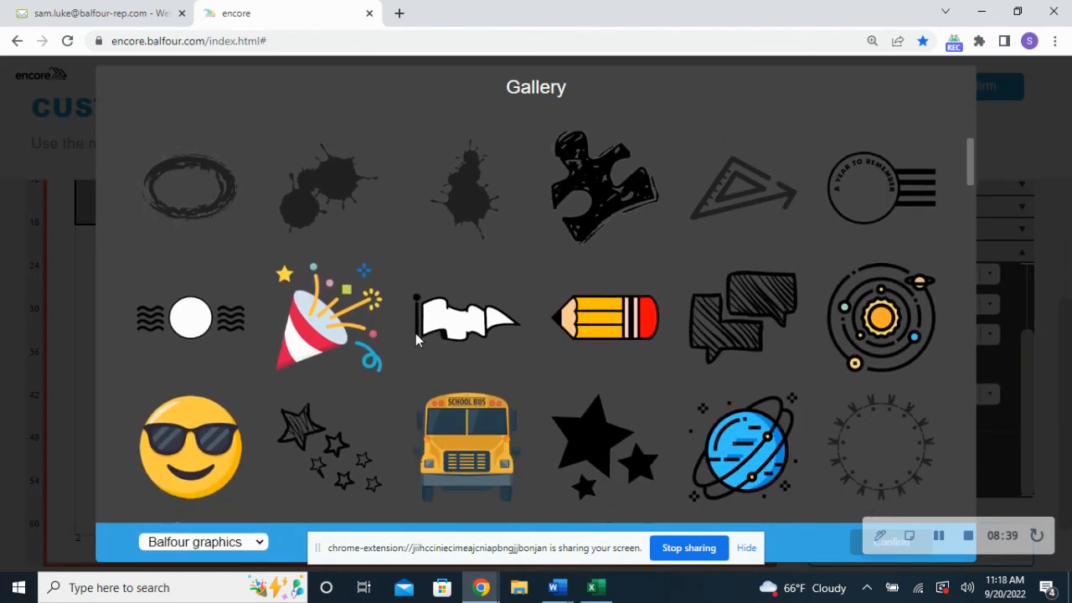
scroll(415, 339, "down", 3)
scroll(416, 339, "up", 7)
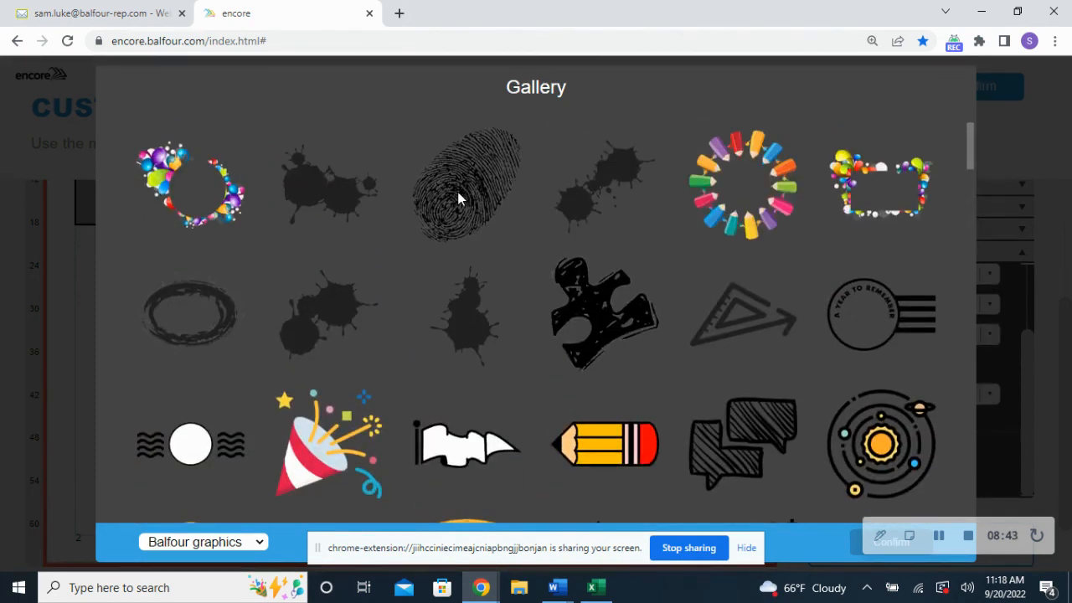
left_click(458, 197)
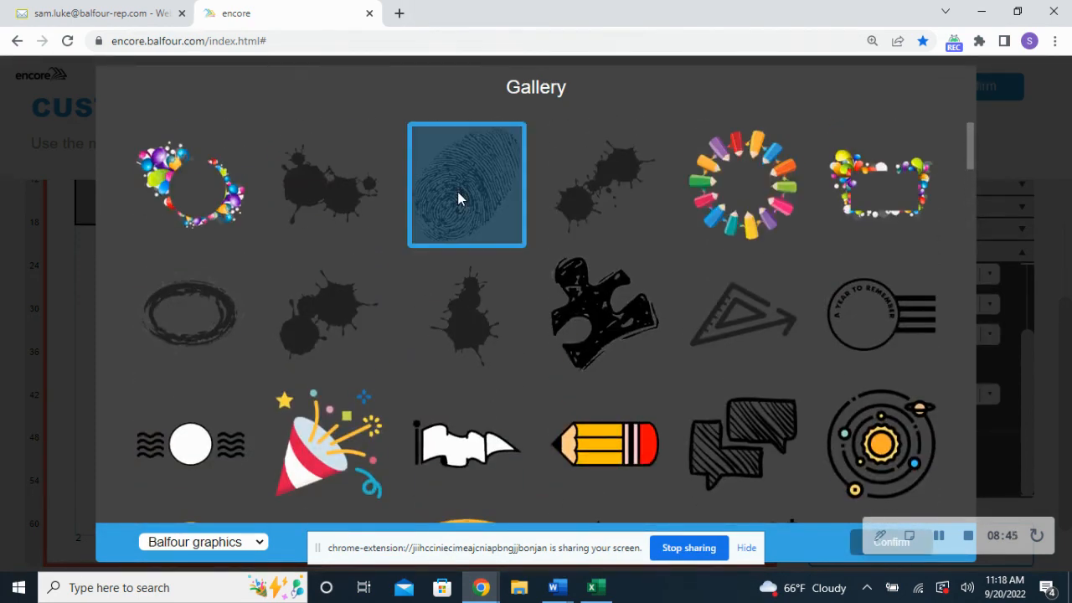
scroll(524, 255, "down", 2)
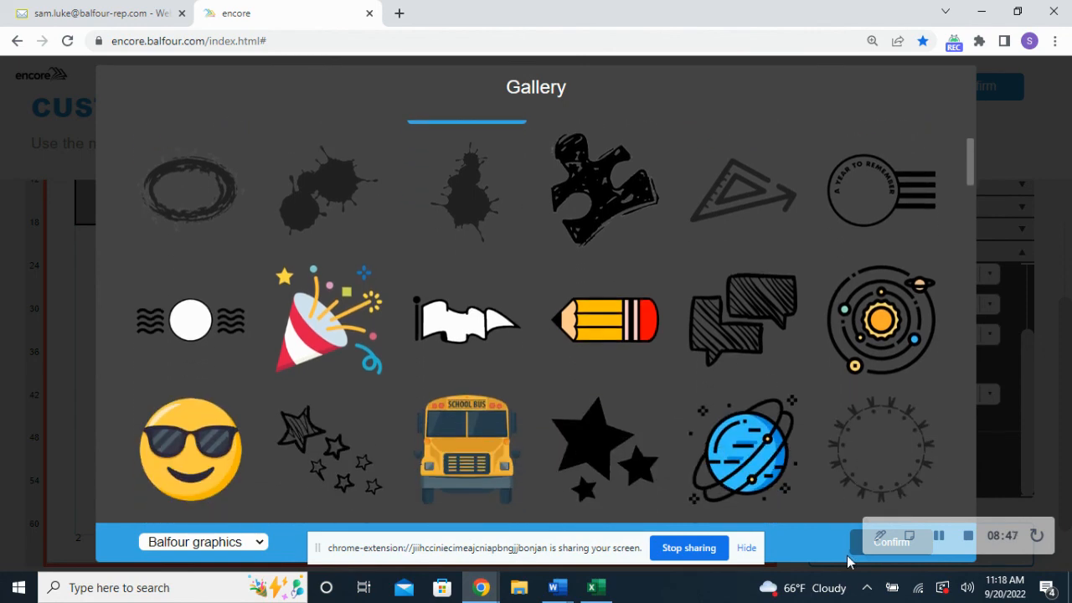
left_click(856, 552)
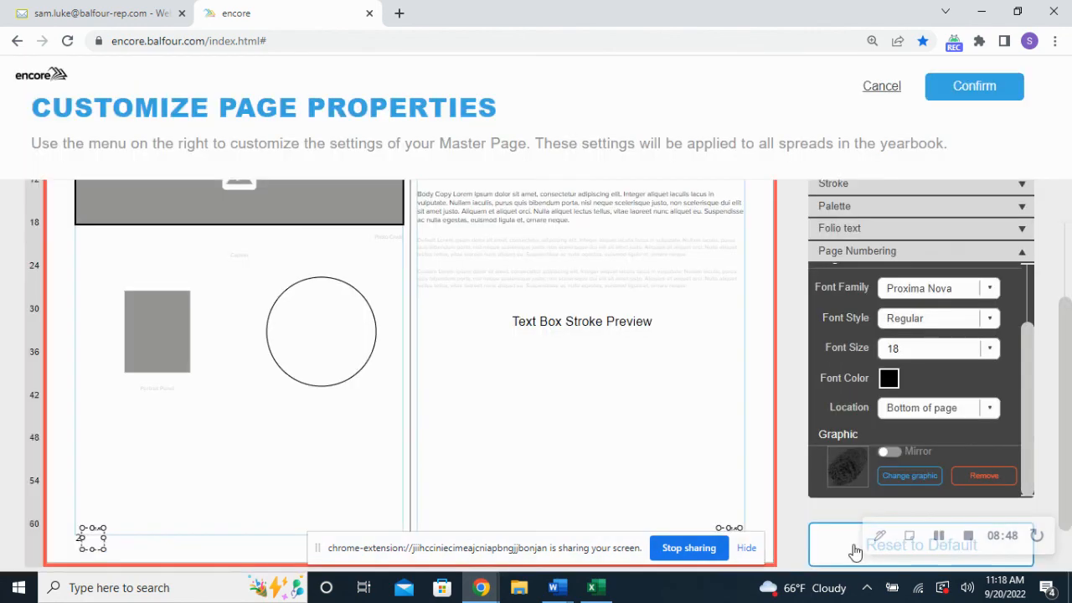
left_click(745, 551)
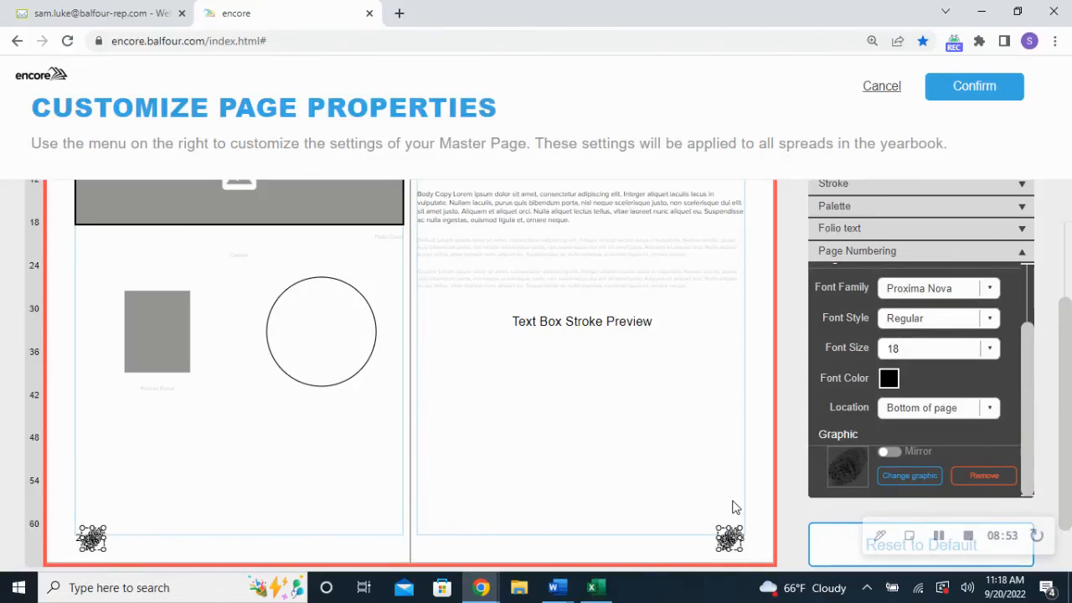
Remove the fingerprint graphic from the page numbers and exit page properties without completing them.
left_click(988, 477)
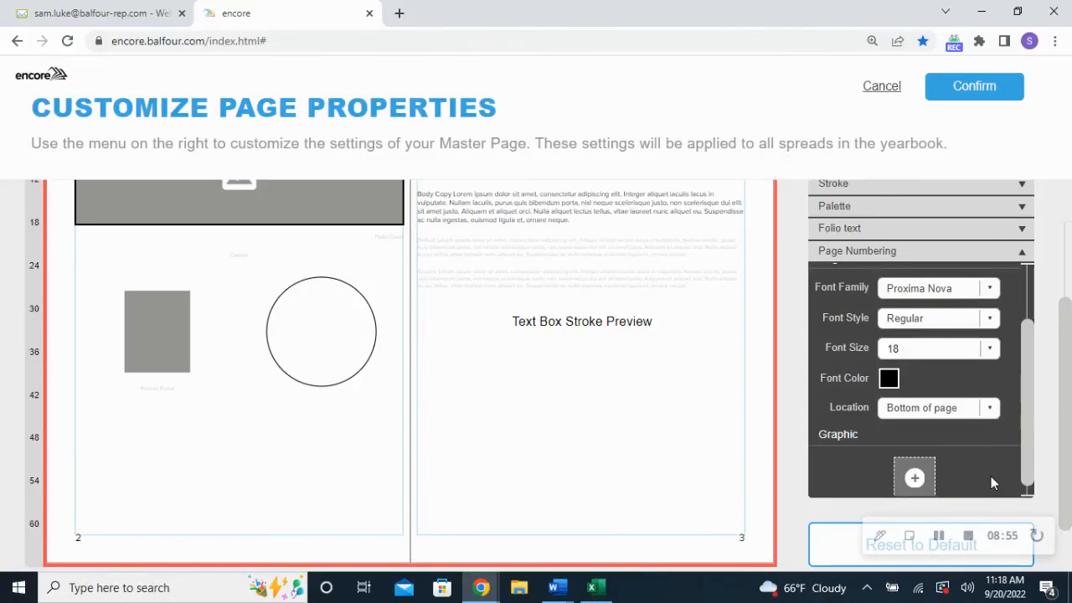
left_click(896, 251)
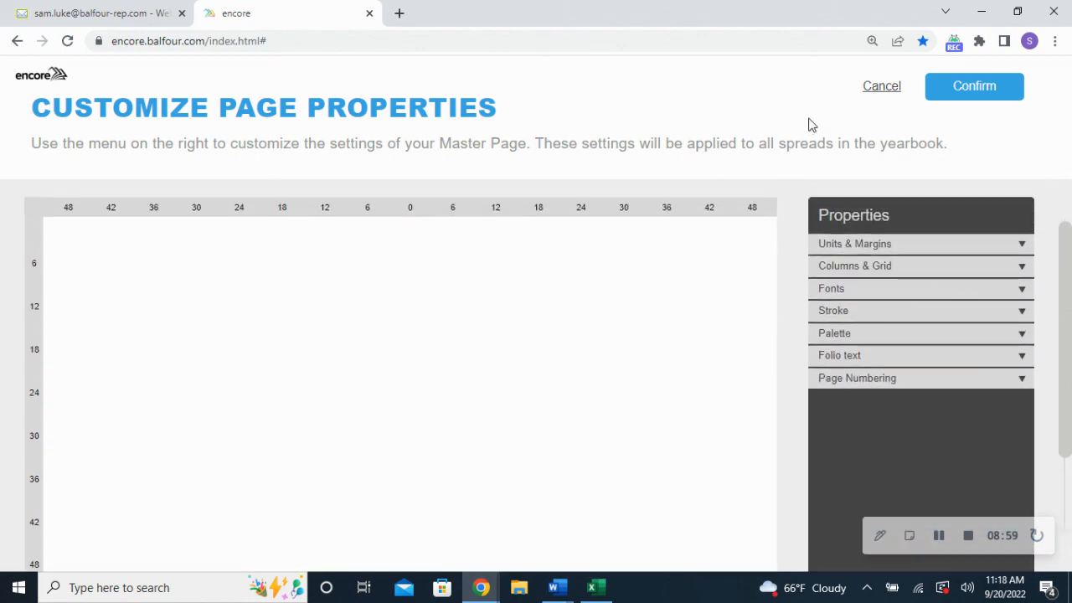
left_click(880, 92)
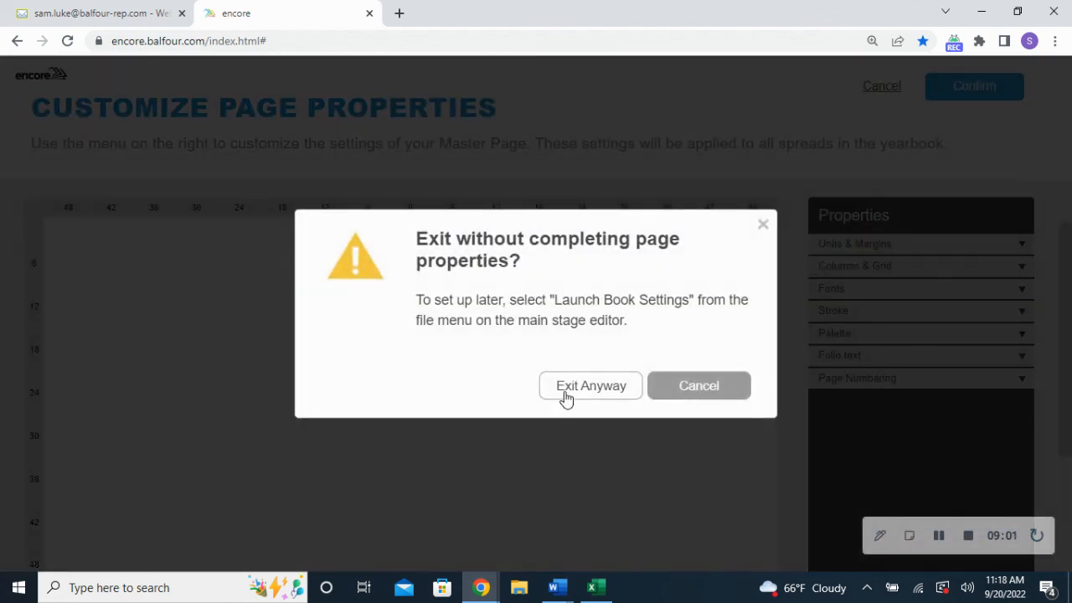
left_click(566, 397)
Look over the Settings Setup cards and skip the settings setup to reach the main stage editor.
scroll(794, 341, "down", 2)
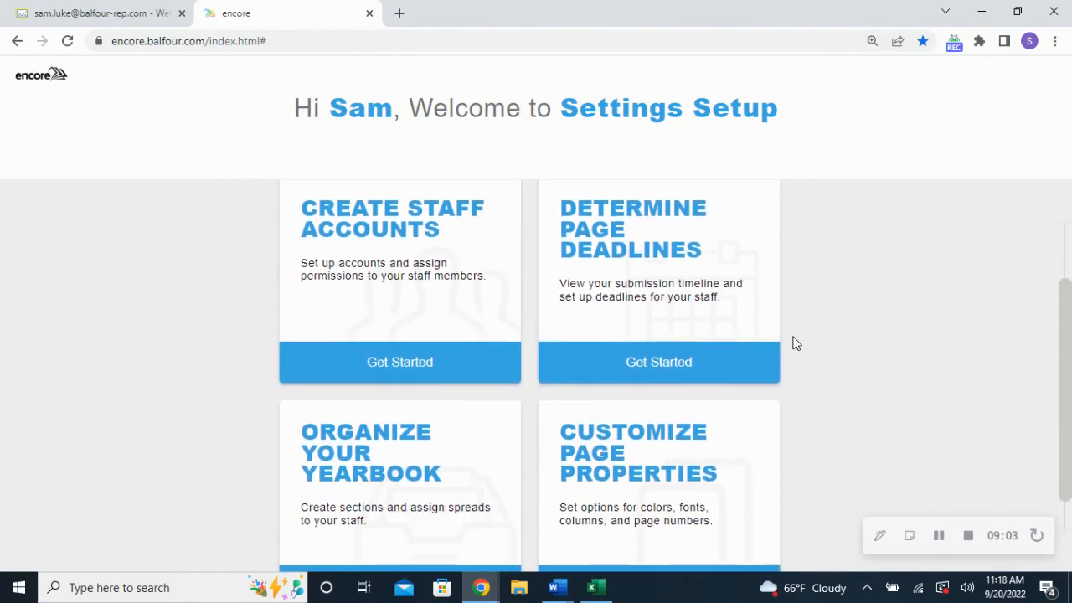
scroll(795, 343, "down", 1)
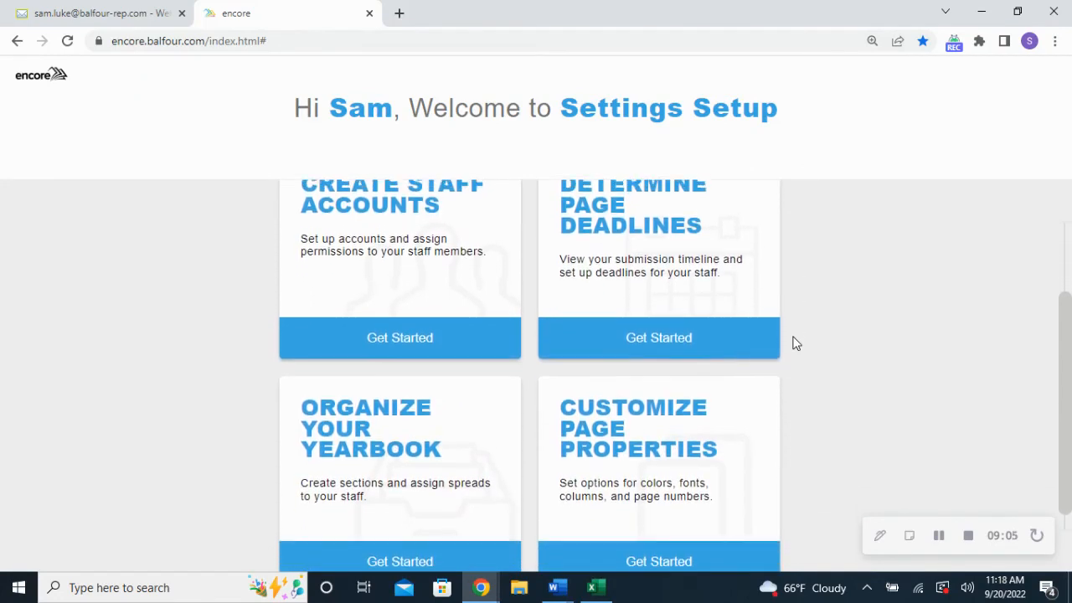
scroll(795, 343, "up", 1)
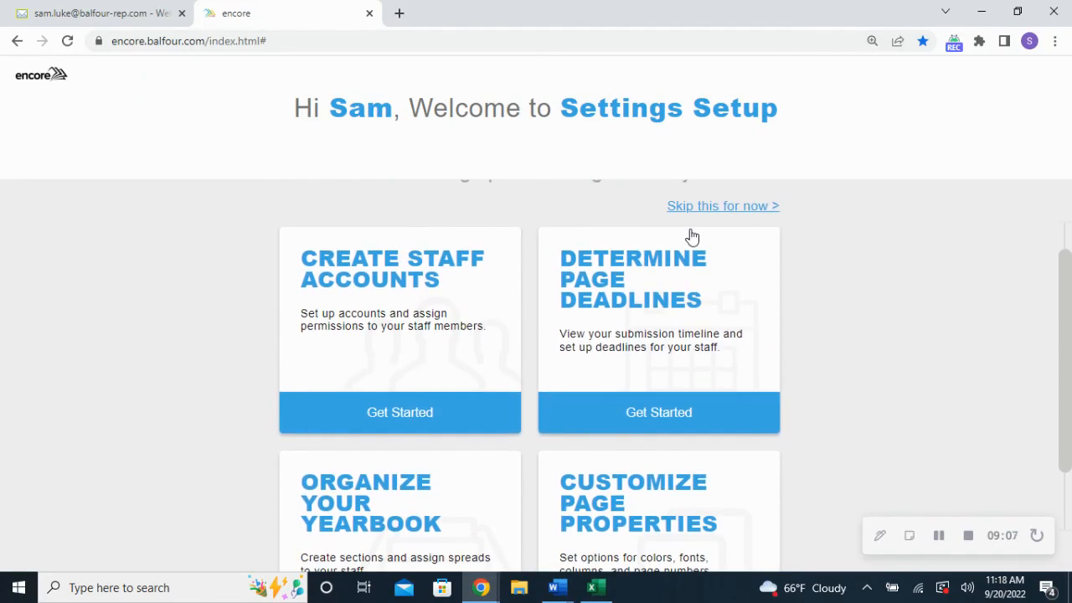
left_click(752, 211)
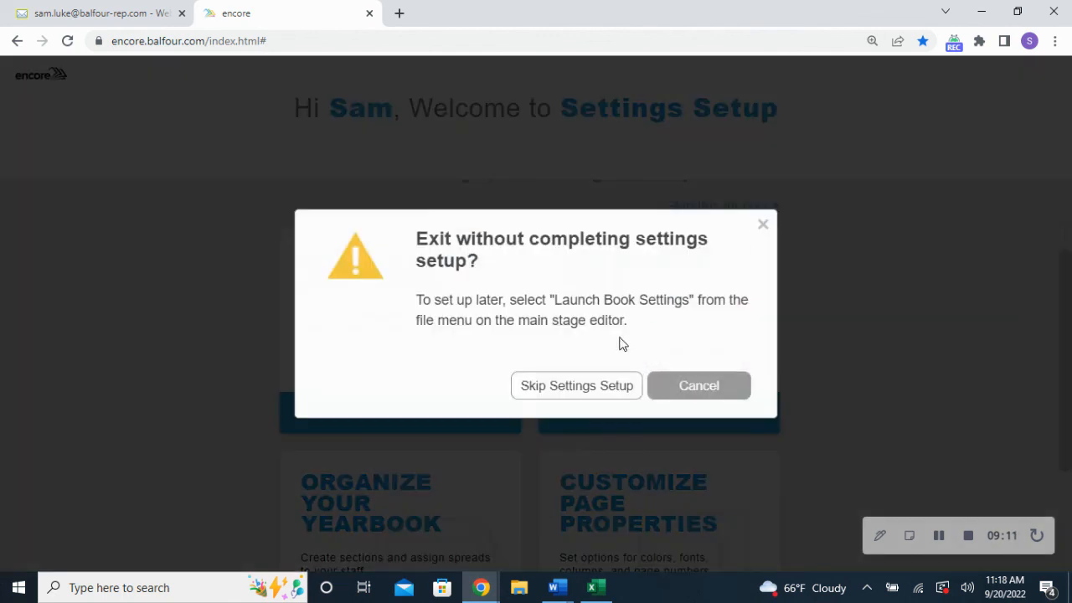
left_click(572, 390)
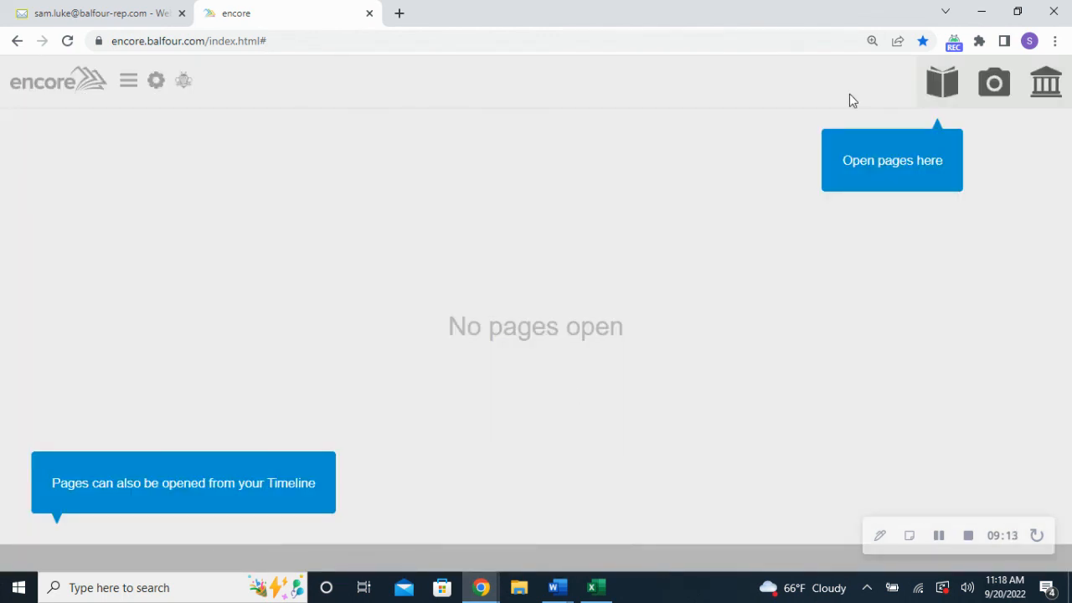